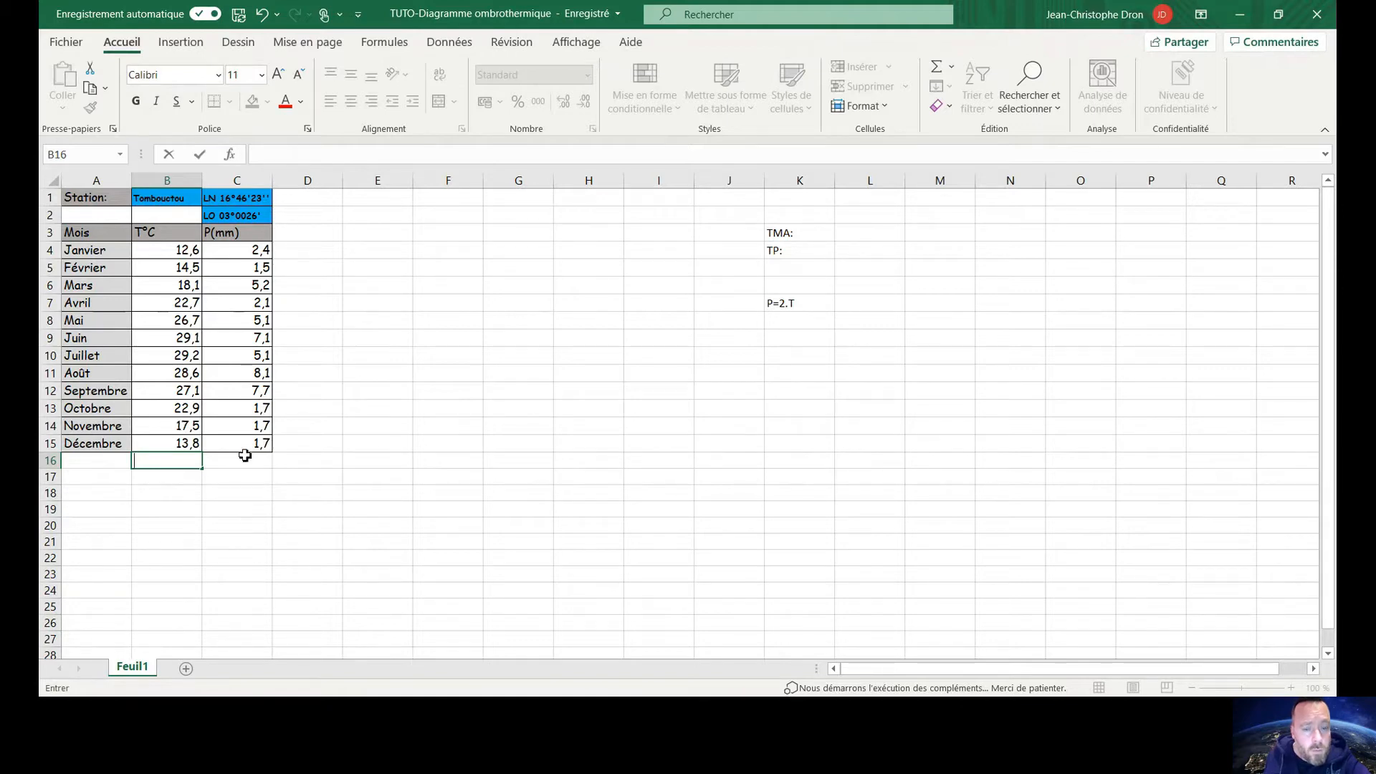
Insert the suggested line chart of T°C and P(mm) by Mois from A3:C15 and place it beside the data table.
{"action": "left_click_drag", "start_coordinate": [79, 237], "coordinate": [253, 444]}
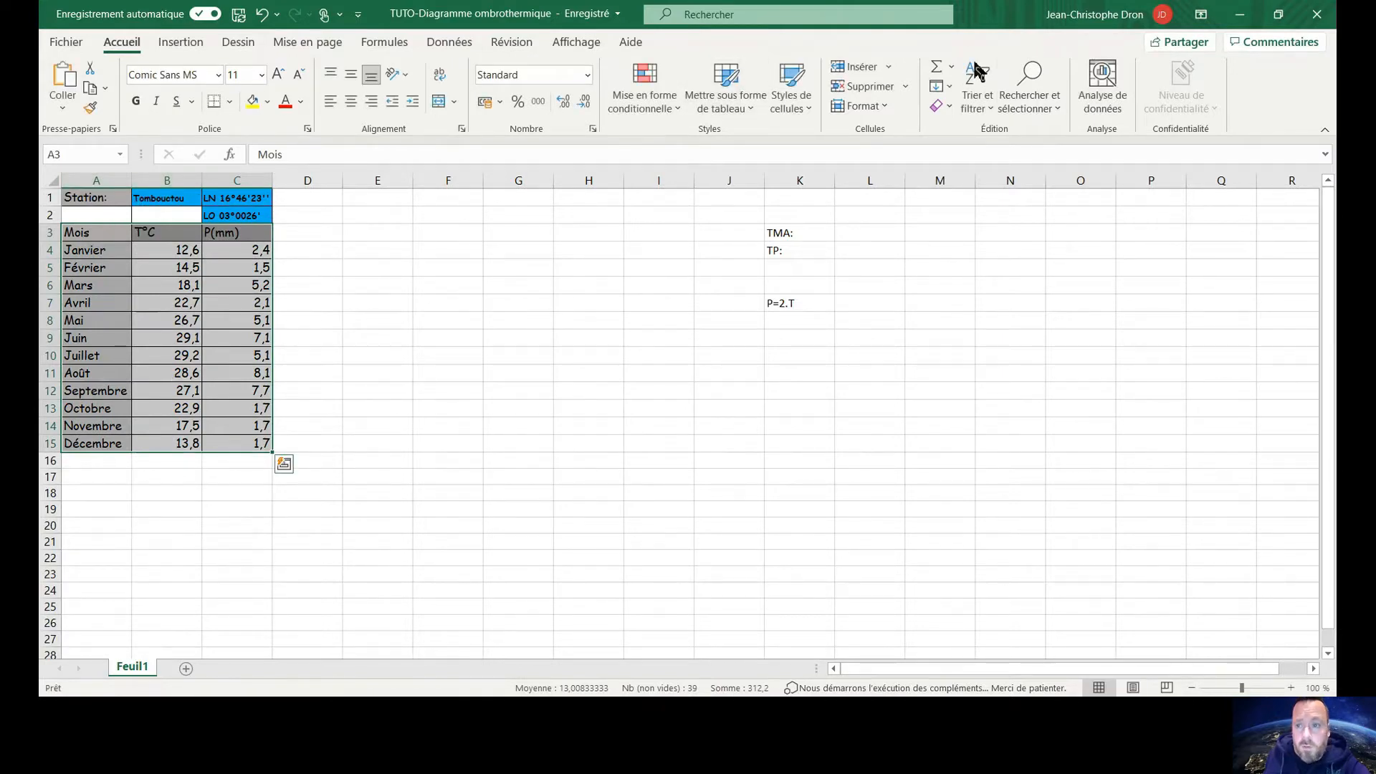
{"action": "left_click", "coordinate": [1101, 80]}
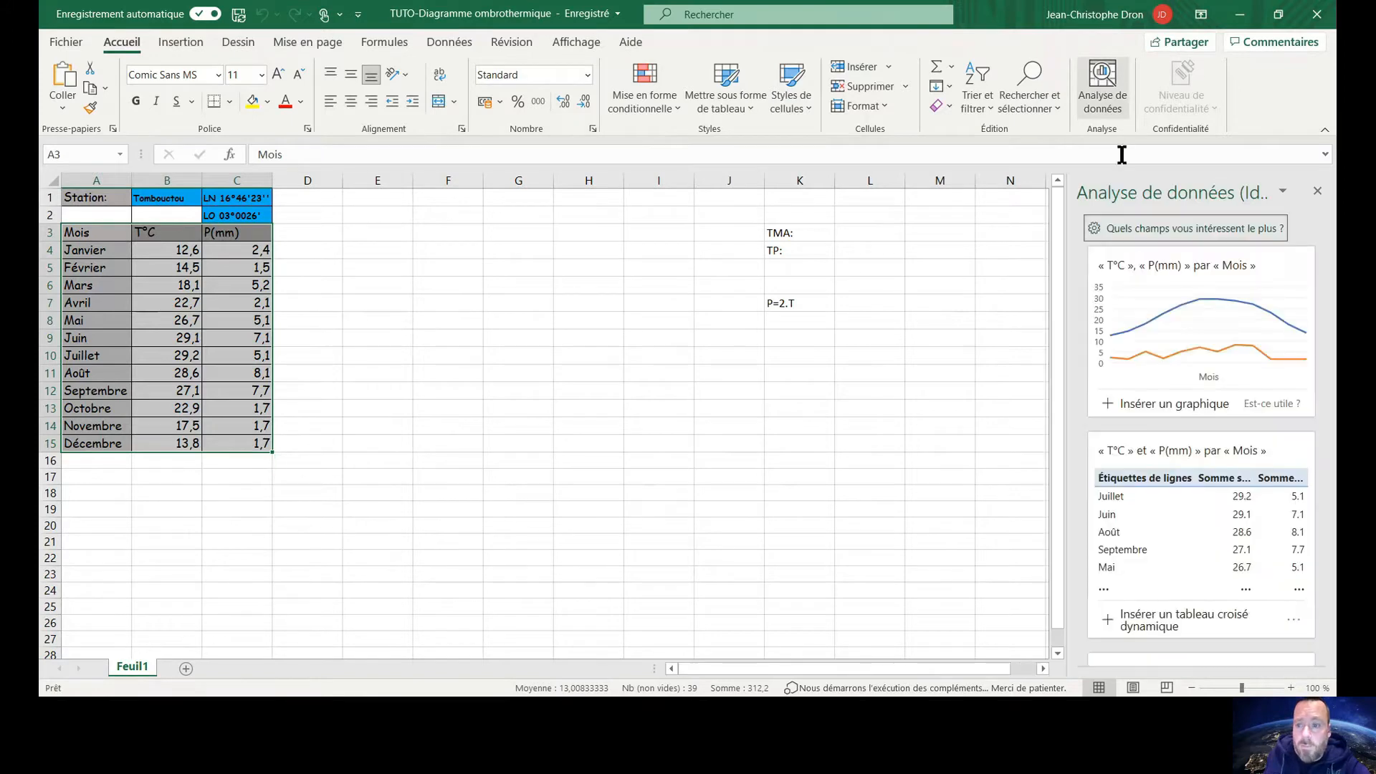
{"action": "left_click", "coordinate": [1174, 405]}
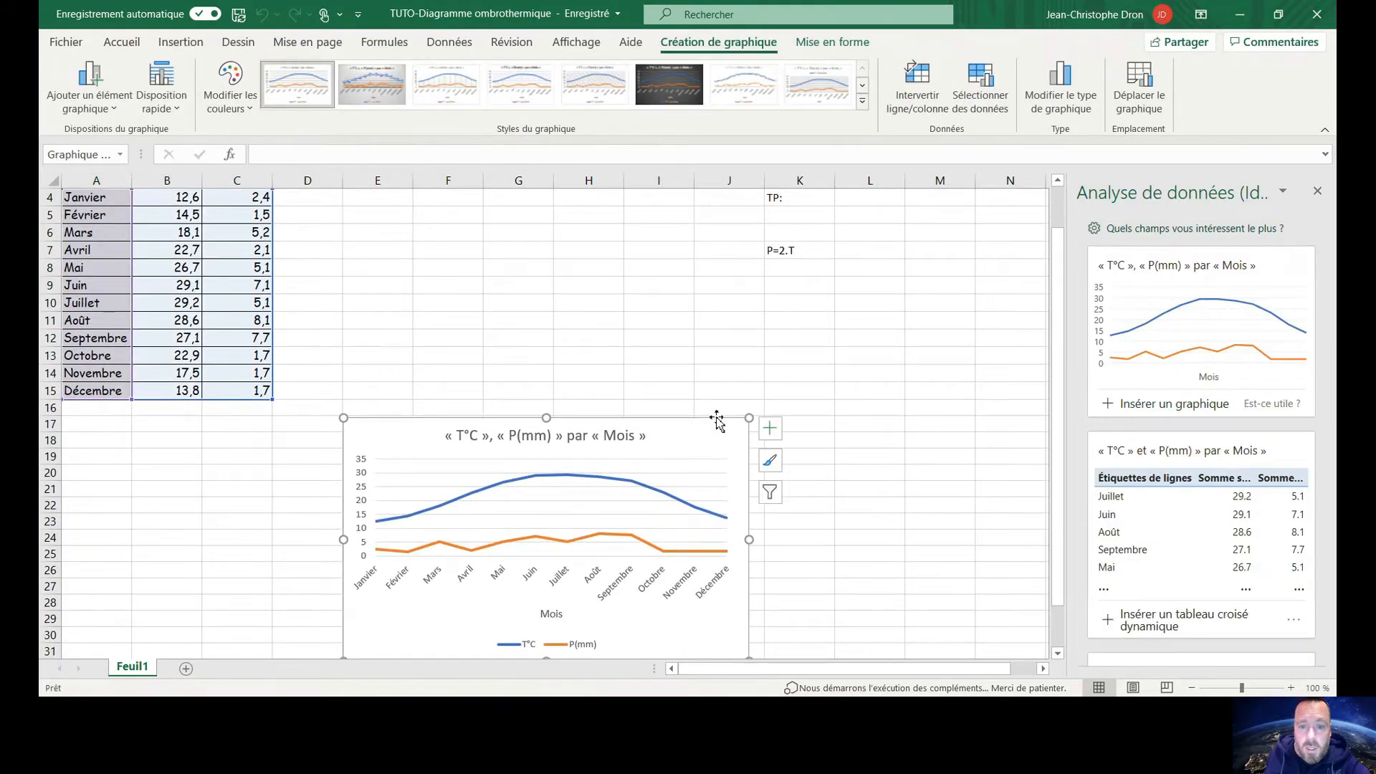
{"action": "left_click_drag", "start_coordinate": [715, 413], "coordinate": [729, 266]}
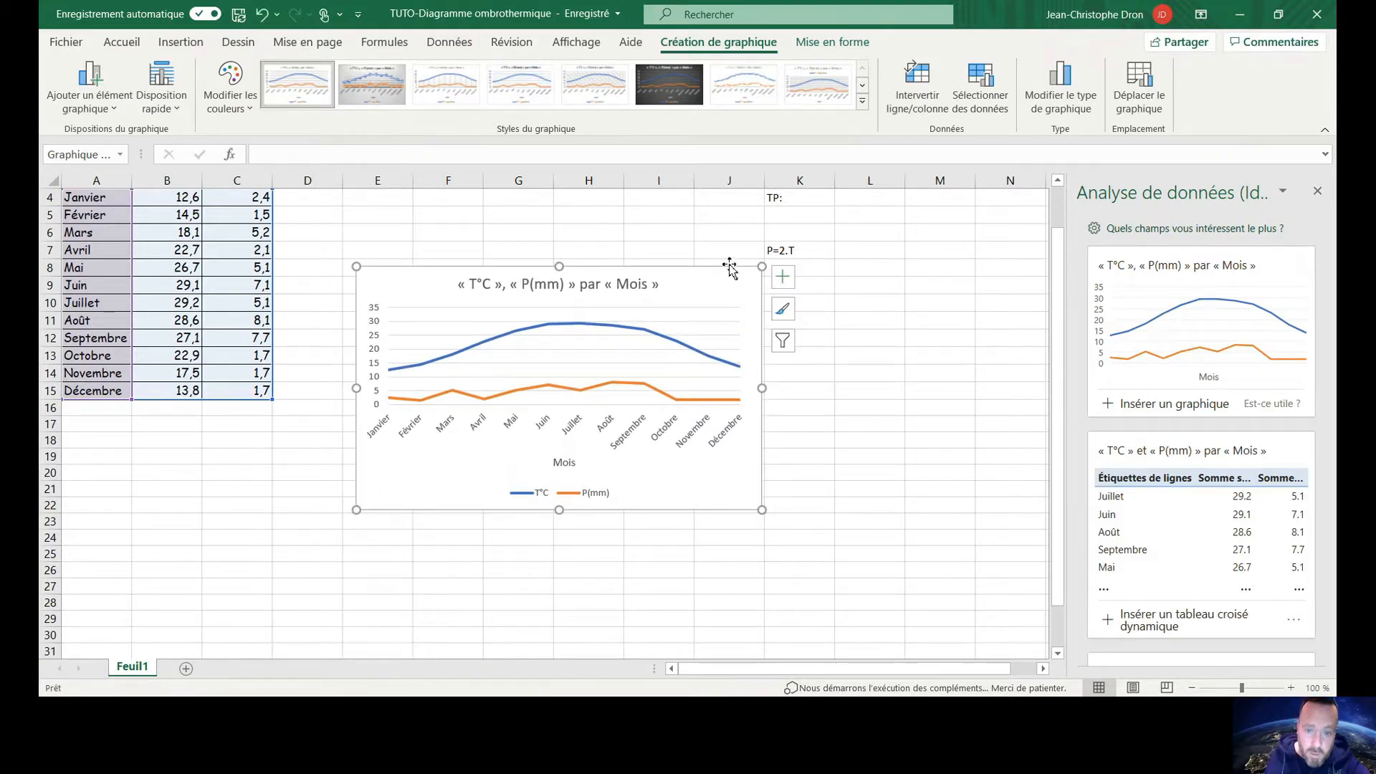
Change the chart to a custom combination with T°C as a line and P(mm) as clustered columns on the secondary axis.
{"action": "right_click", "coordinate": [731, 275]}
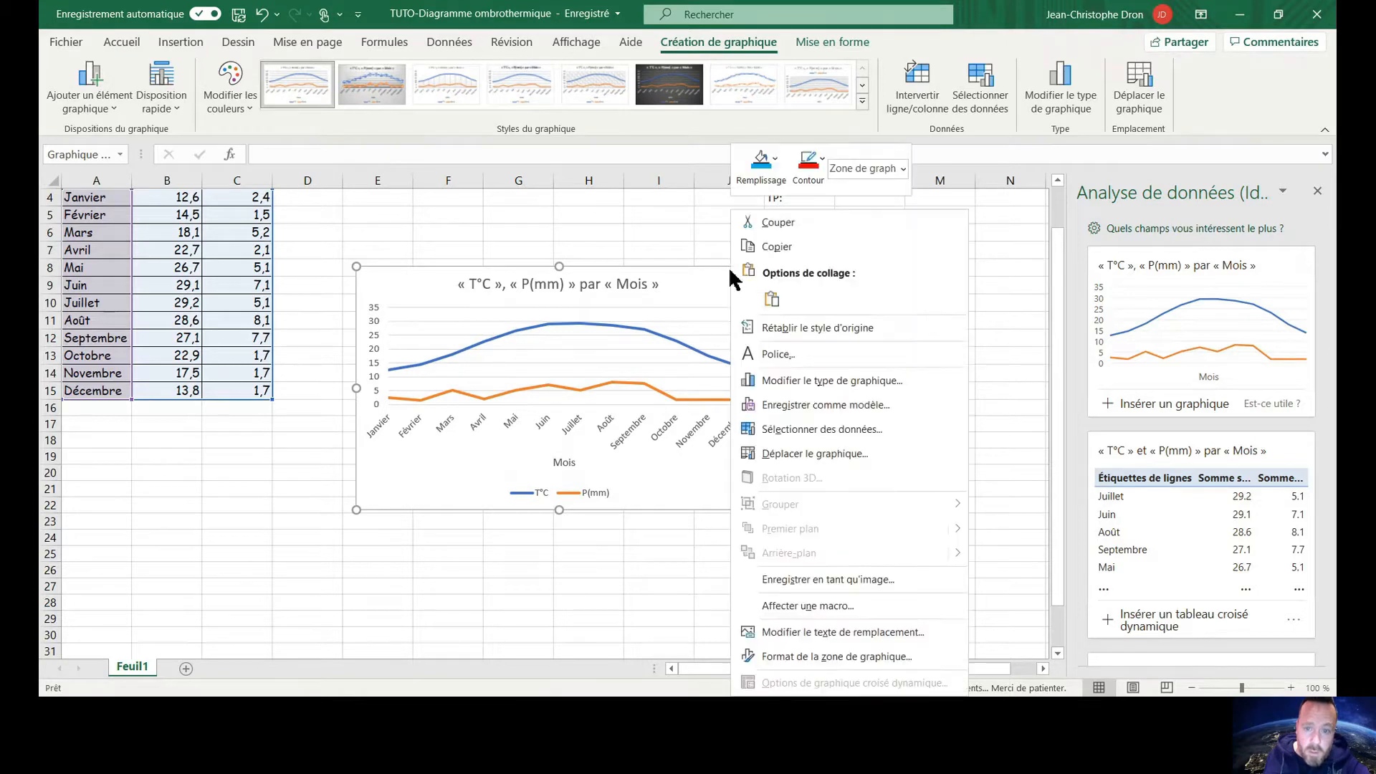
{"action": "left_click", "coordinate": [816, 380]}
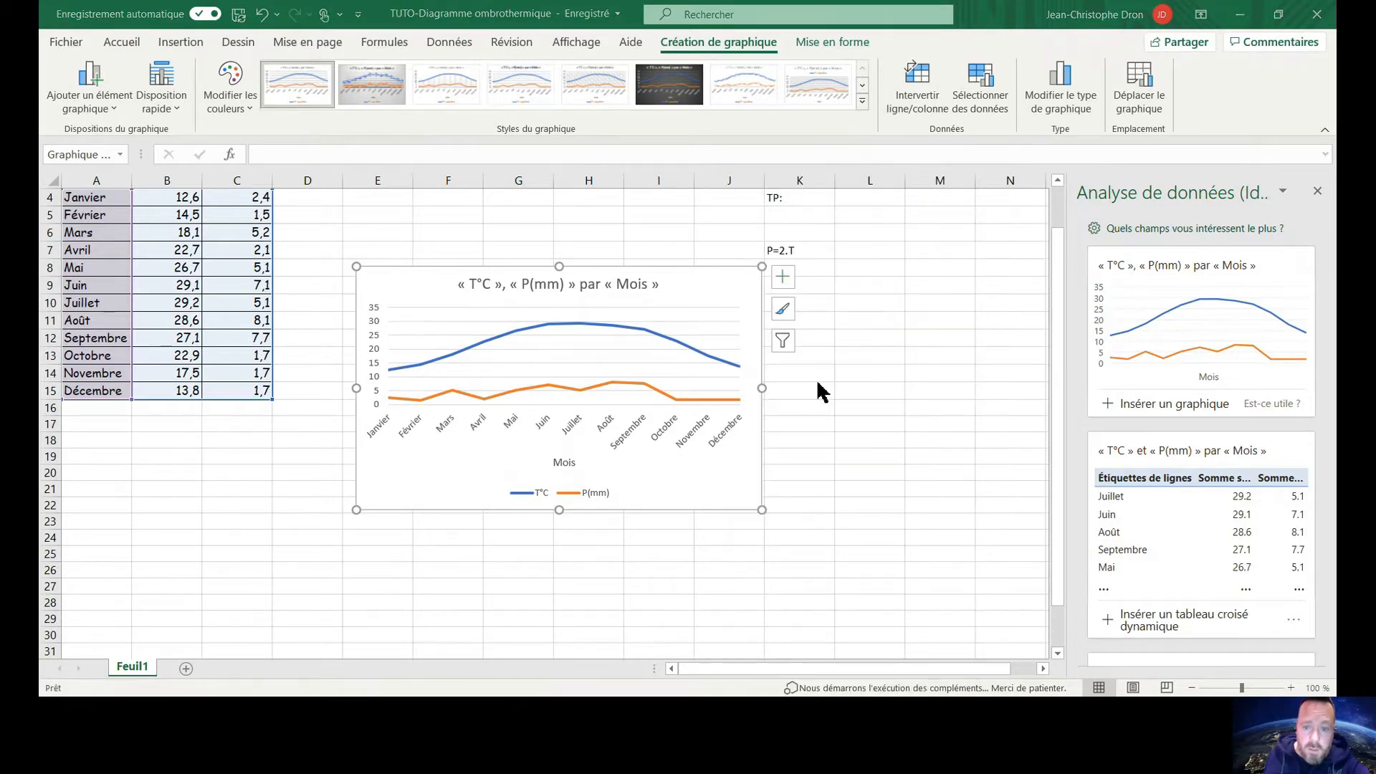
{"action": "left_click", "coordinate": [493, 500]}
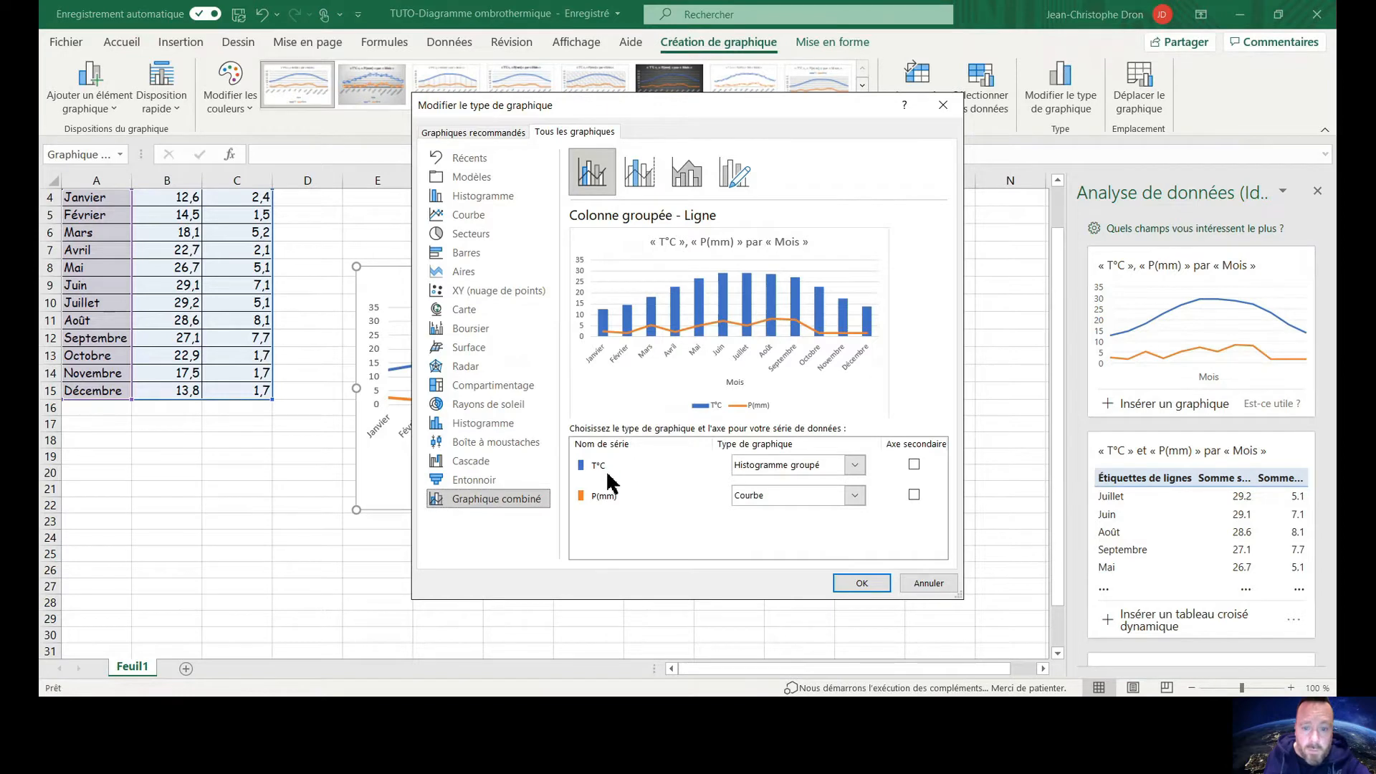
{"action": "left_click", "coordinate": [854, 465]}
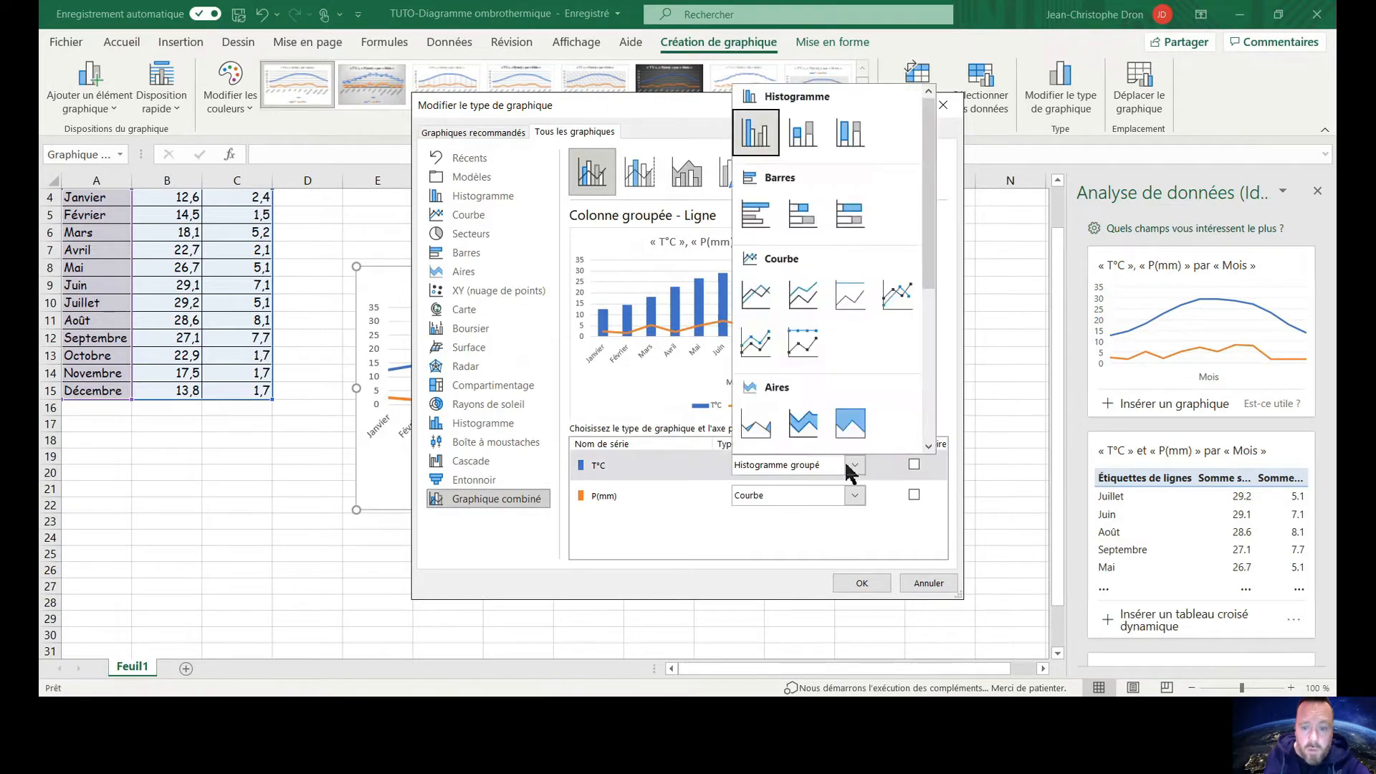
{"action": "left_click", "coordinate": [762, 294]}
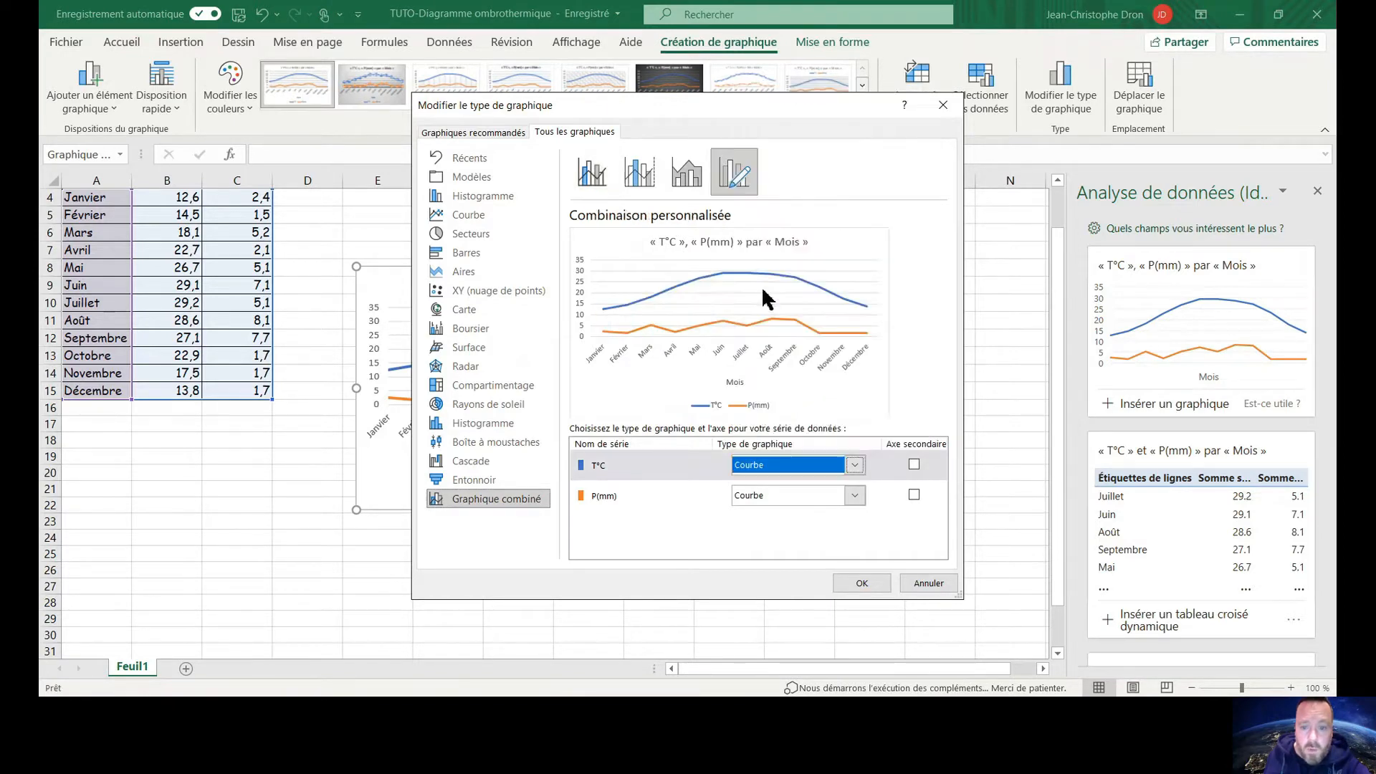
{"action": "left_click", "coordinate": [854, 496]}
{"action": "left_click", "coordinate": [763, 166]}
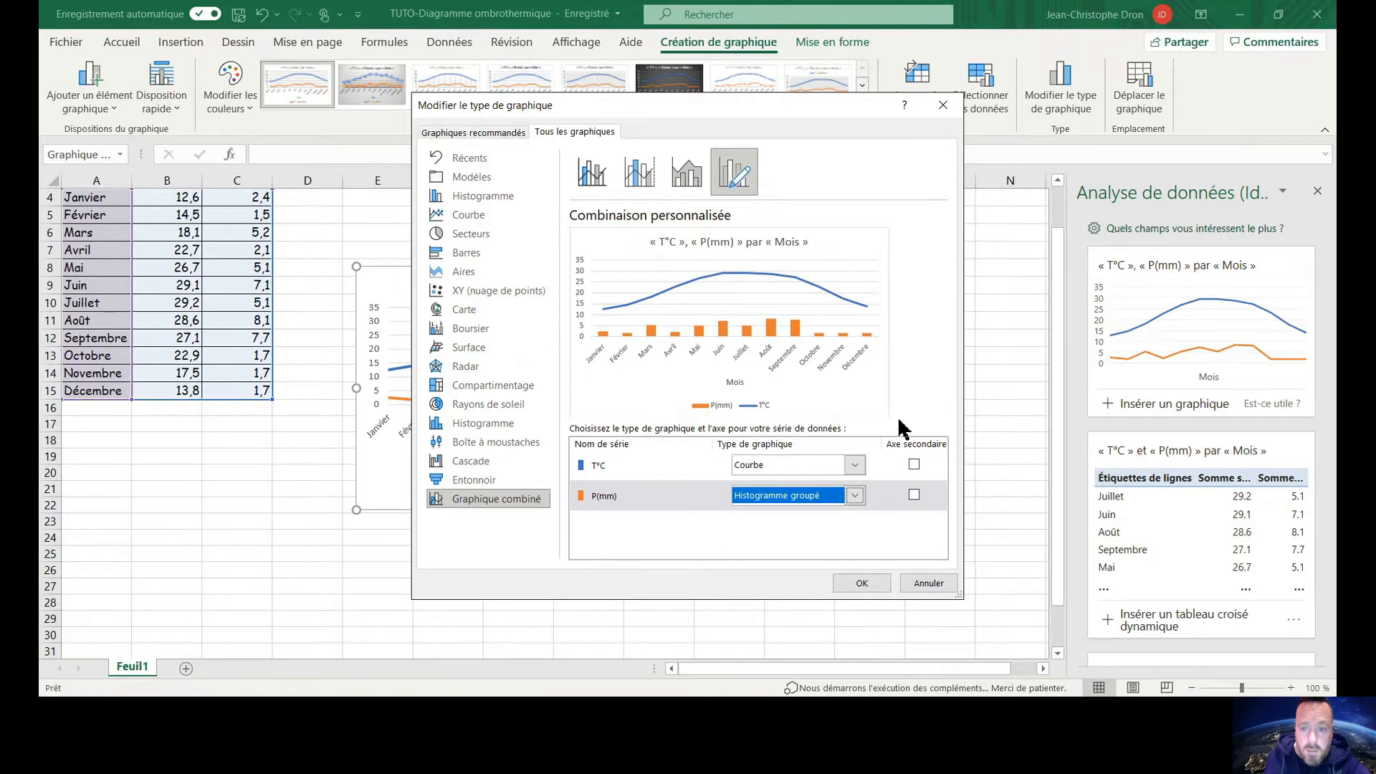
{"action": "left_click", "coordinate": [911, 495]}
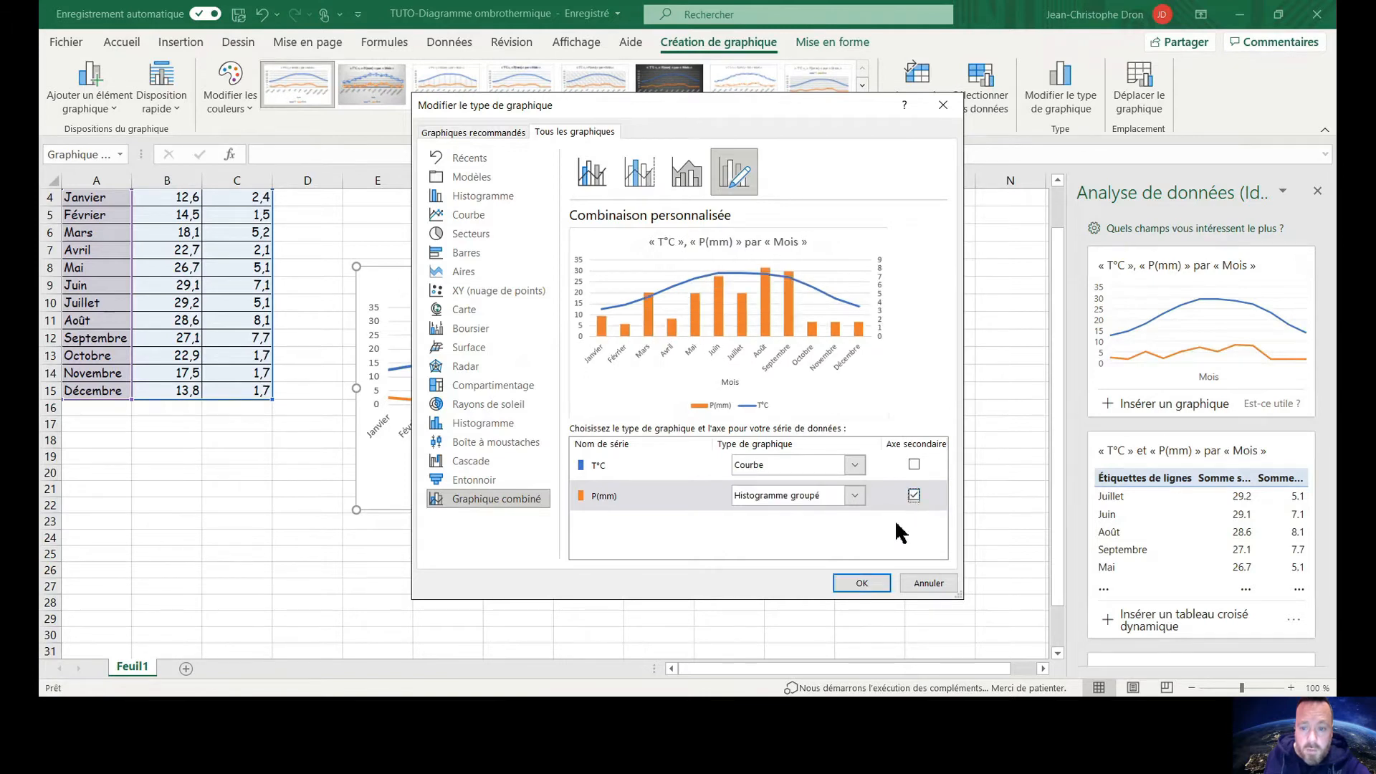
{"action": "left_click", "coordinate": [877, 587]}
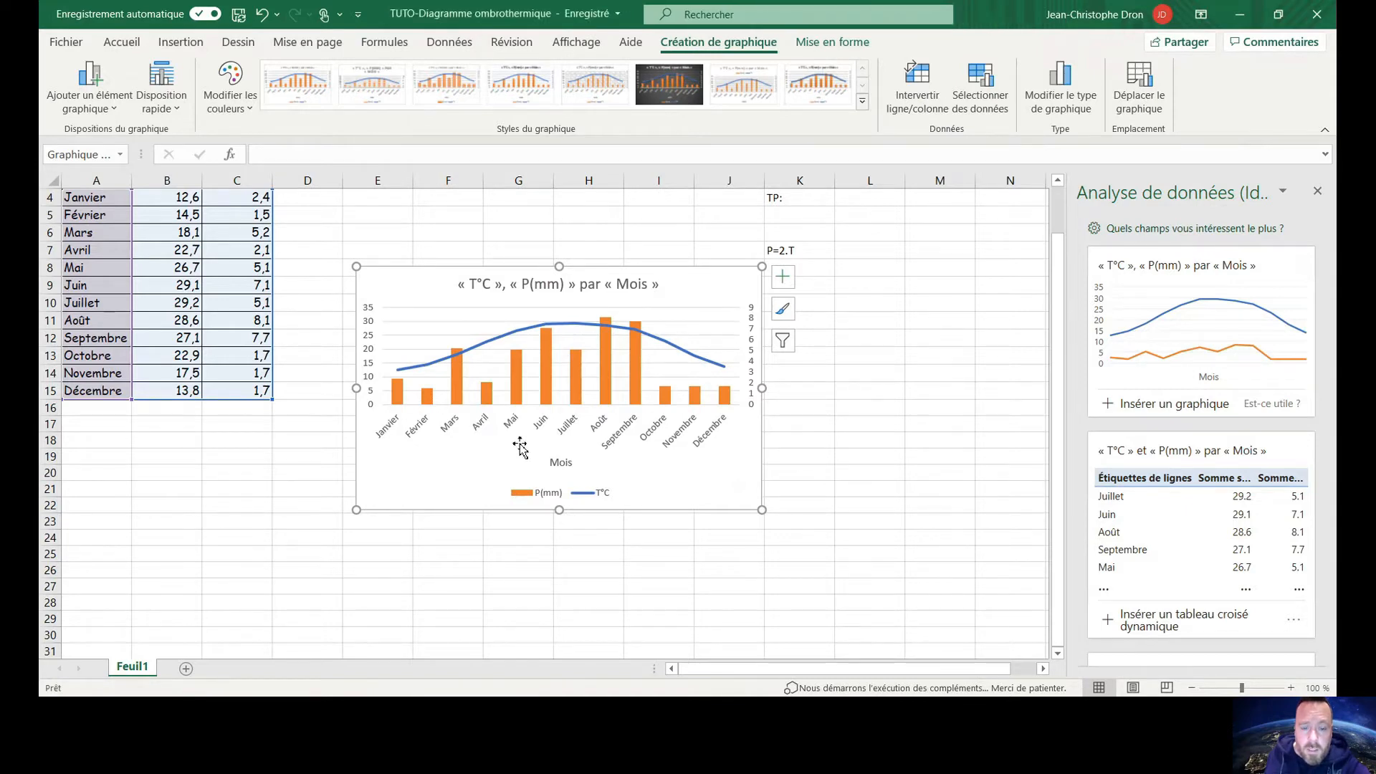
Fill the P(mm) columns with the standard light blue colour.
{"action": "double_click", "coordinate": [546, 378]}
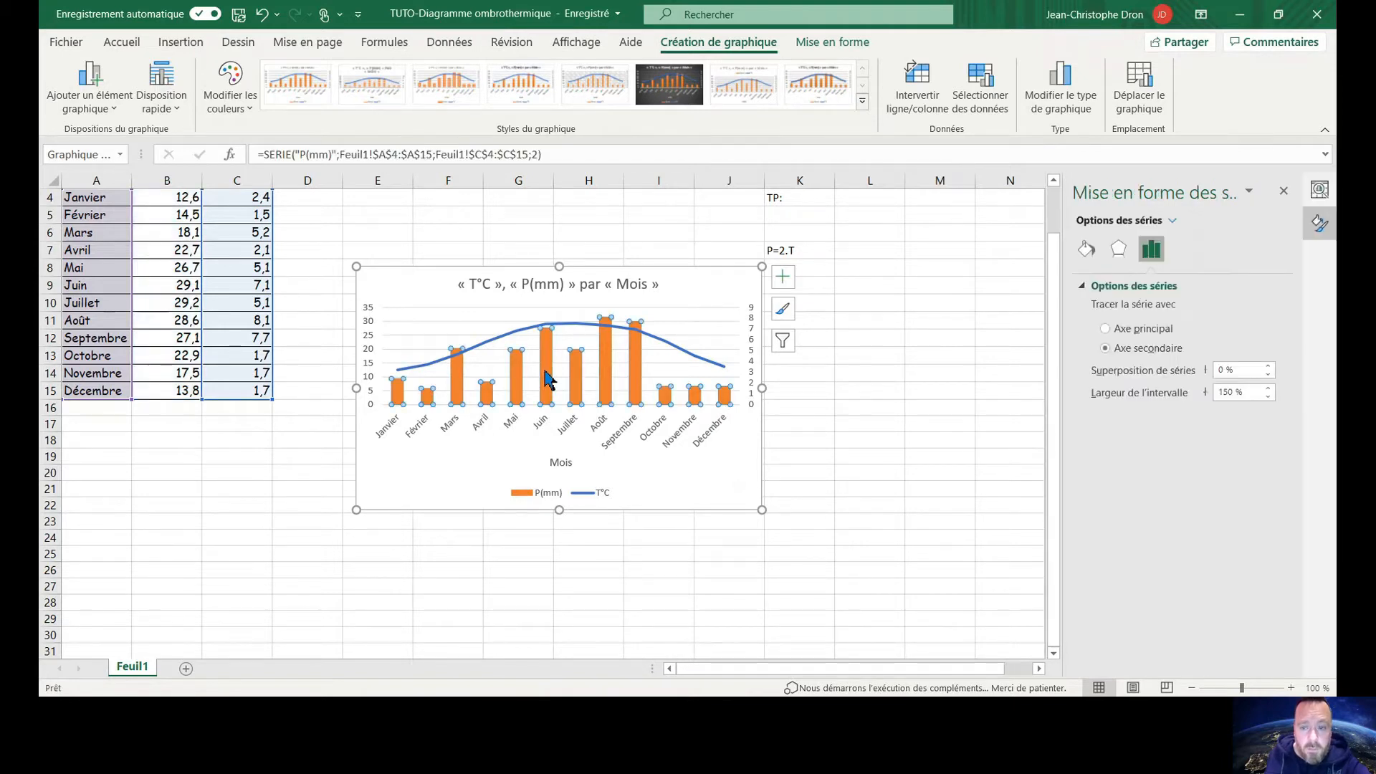
{"action": "right_click", "coordinate": [549, 380]}
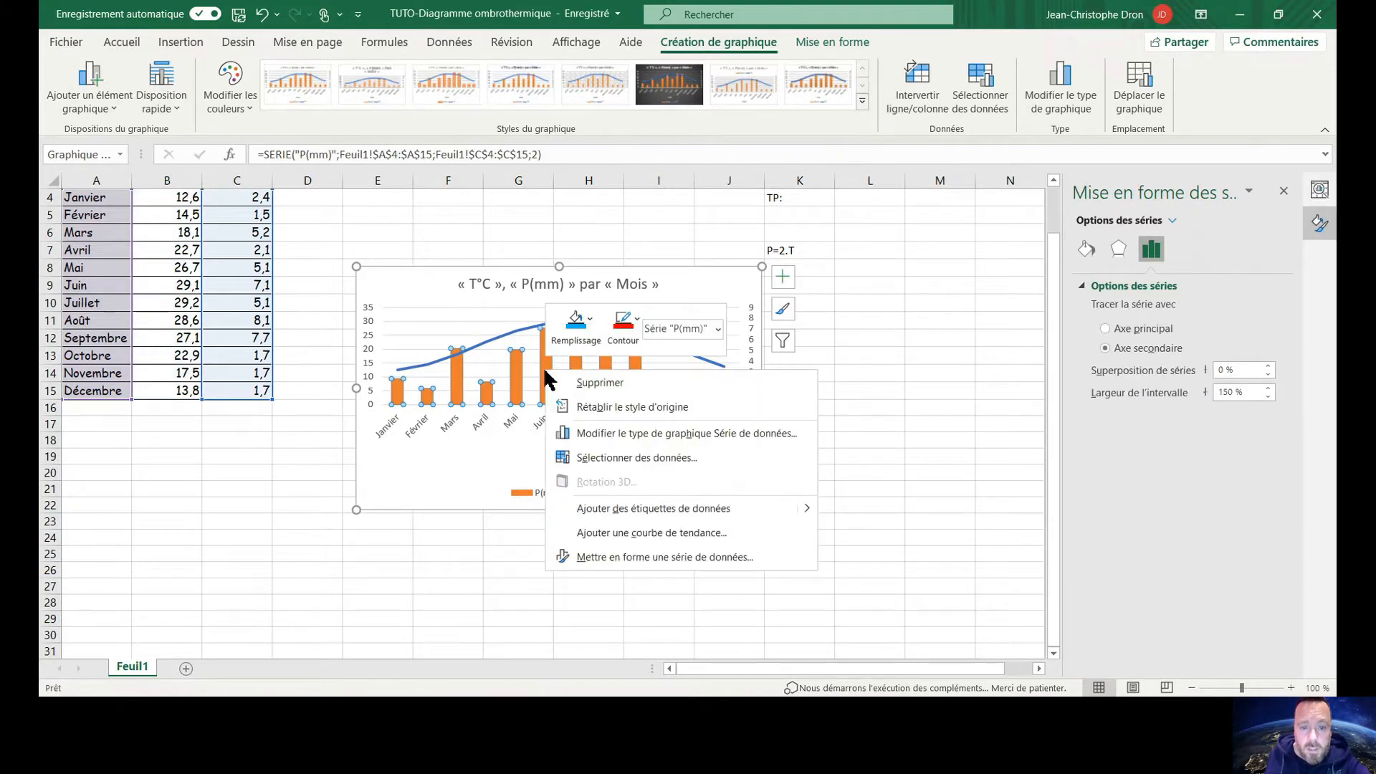
{"action": "left_click", "coordinate": [576, 326]}
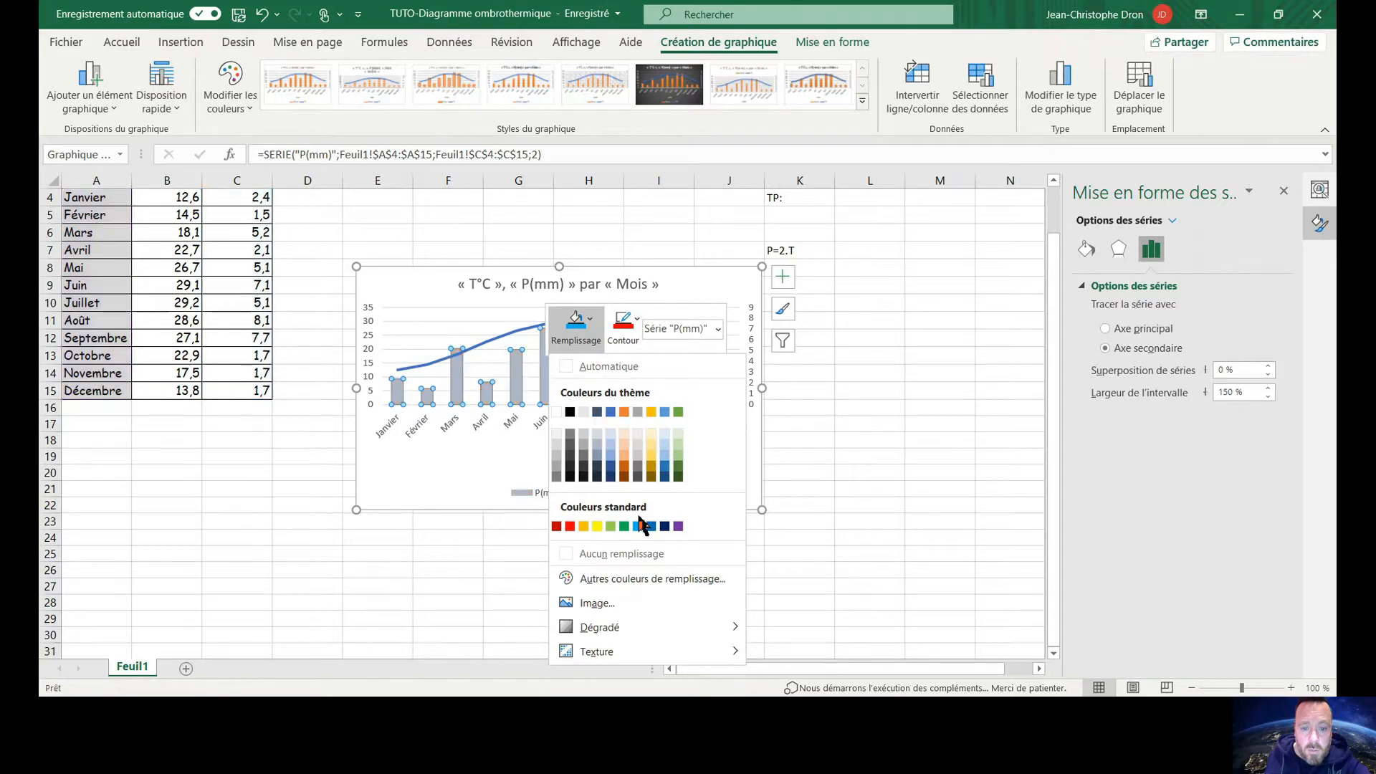
{"action": "left_click", "coordinate": [638, 526]}
Set the outline of the T°C curve to standard red.
{"action": "left_click", "coordinate": [516, 333]}
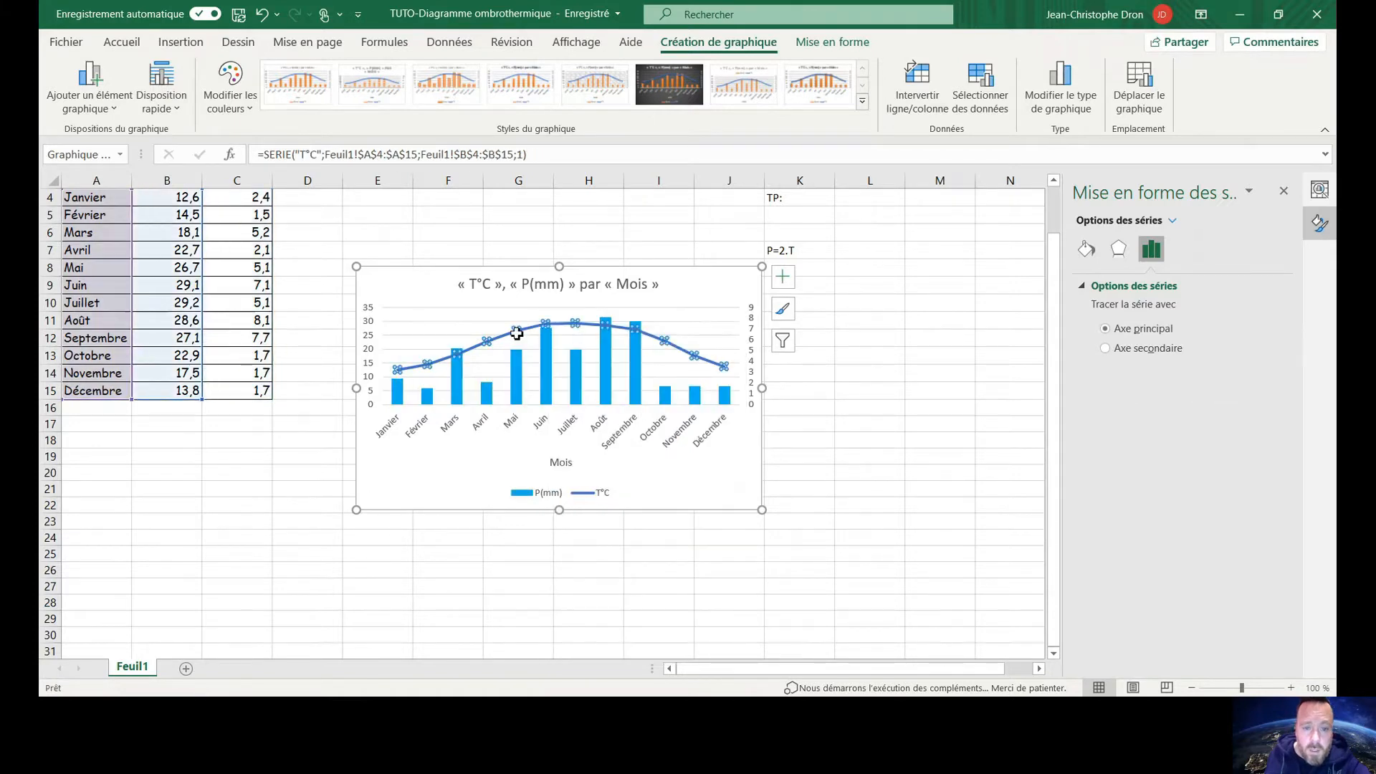
{"action": "right_click", "coordinate": [516, 333]}
{"action": "left_click", "coordinate": [601, 287]}
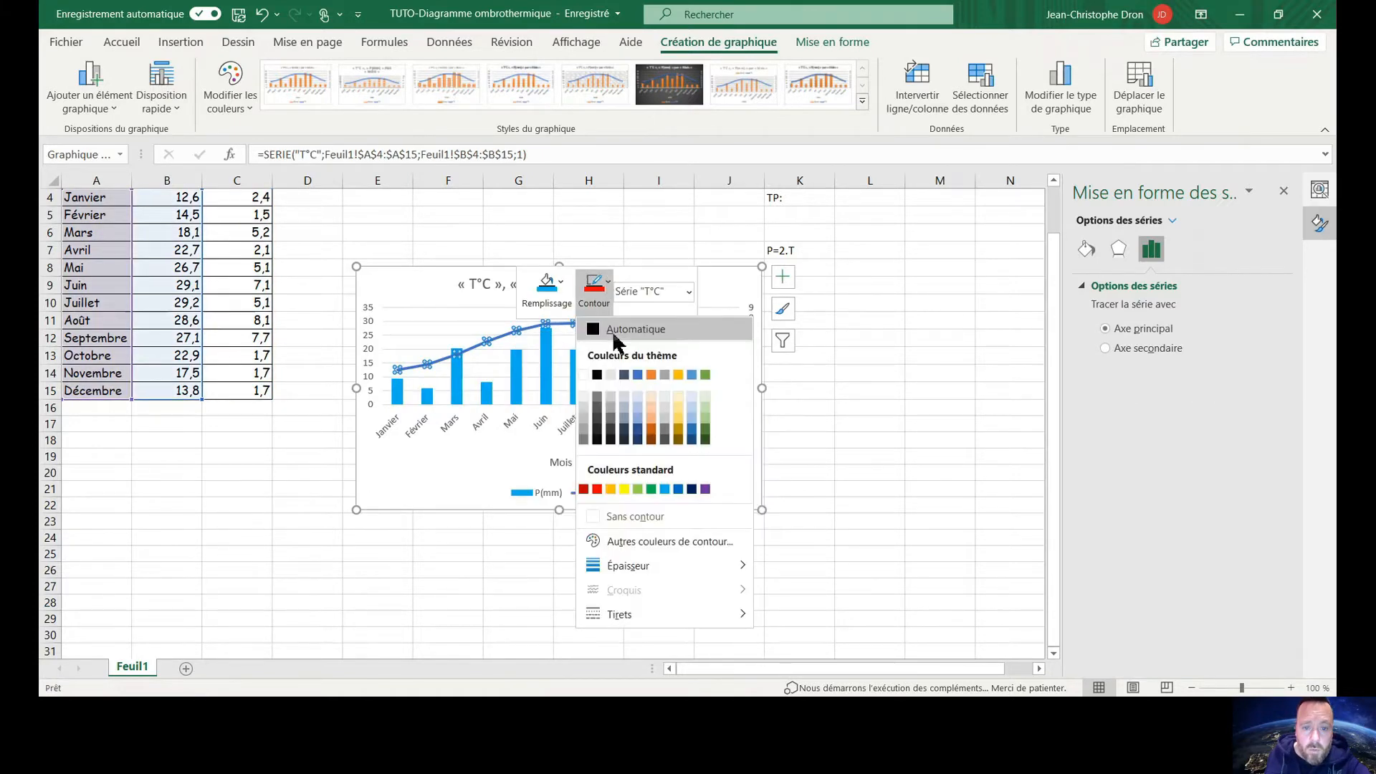
{"action": "left_click", "coordinate": [597, 489]}
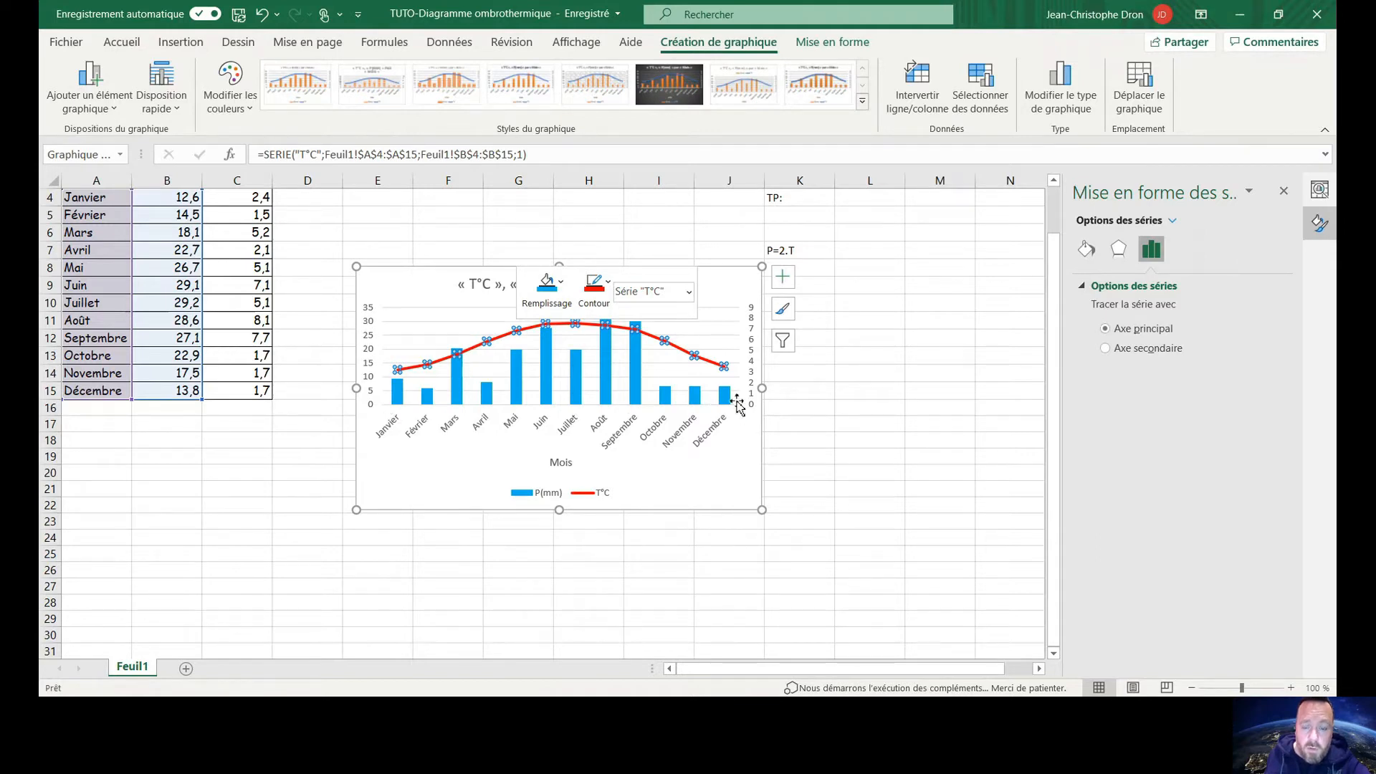
Set the maximum bound of the secondary precipitation axis to 70.
{"action": "left_click", "coordinate": [365, 336]}
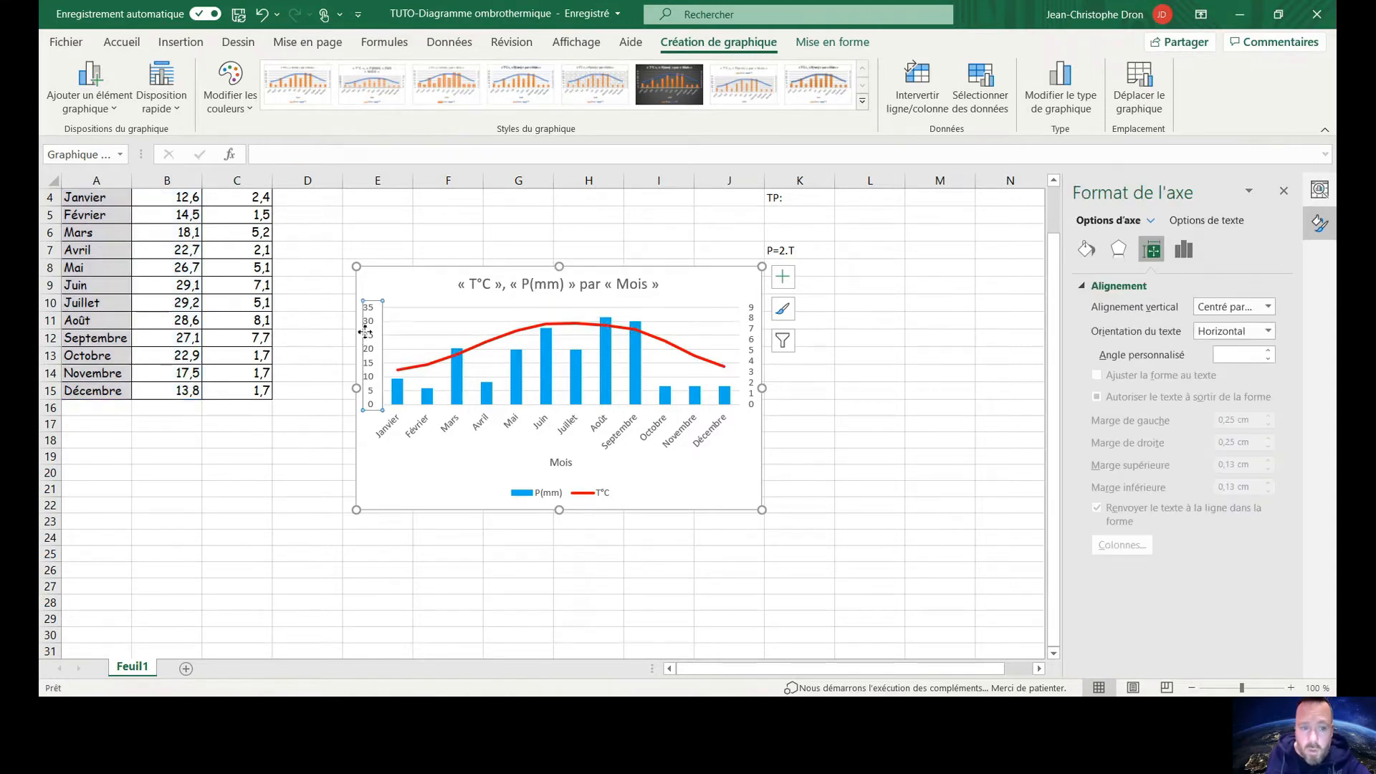
{"action": "left_click", "coordinate": [1184, 249]}
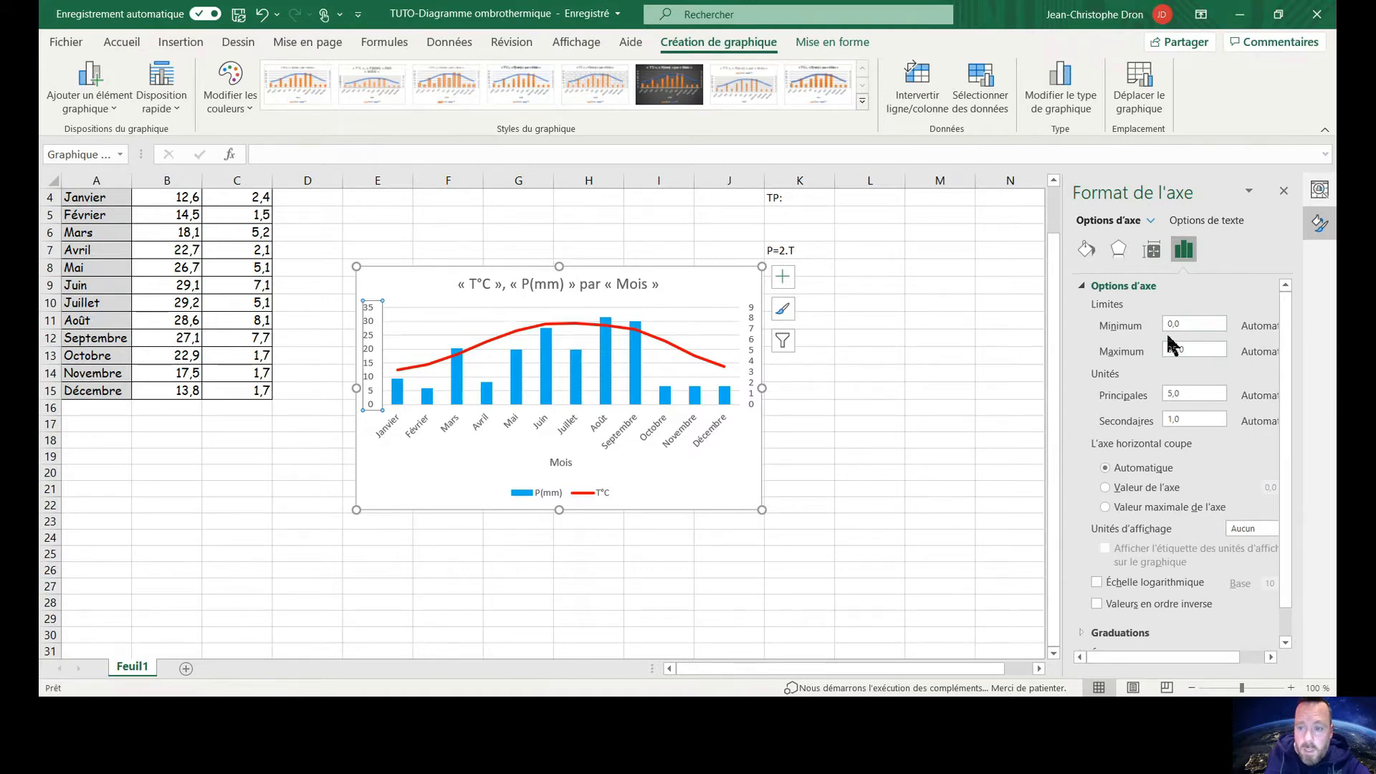
{"action": "left_click", "coordinate": [752, 327]}
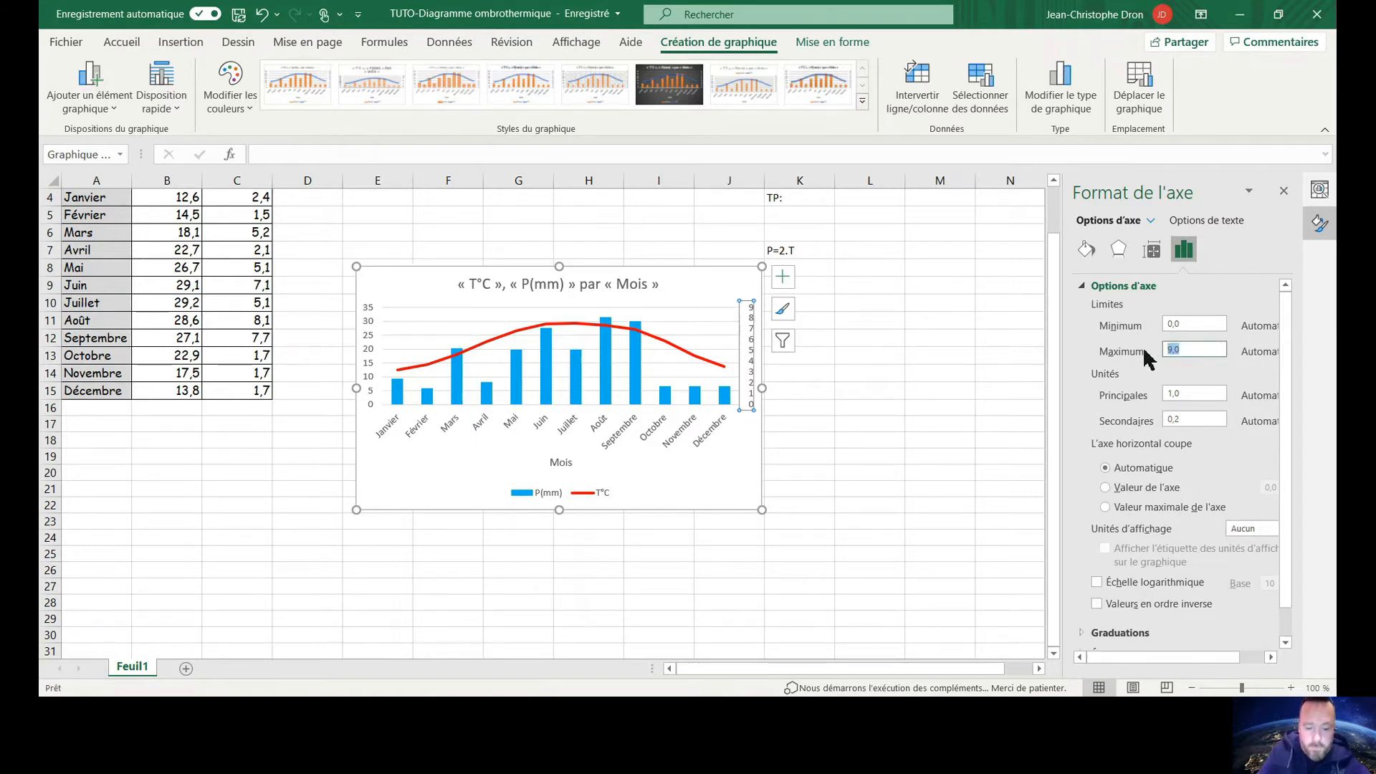
{"action": "type", "text": "70"}
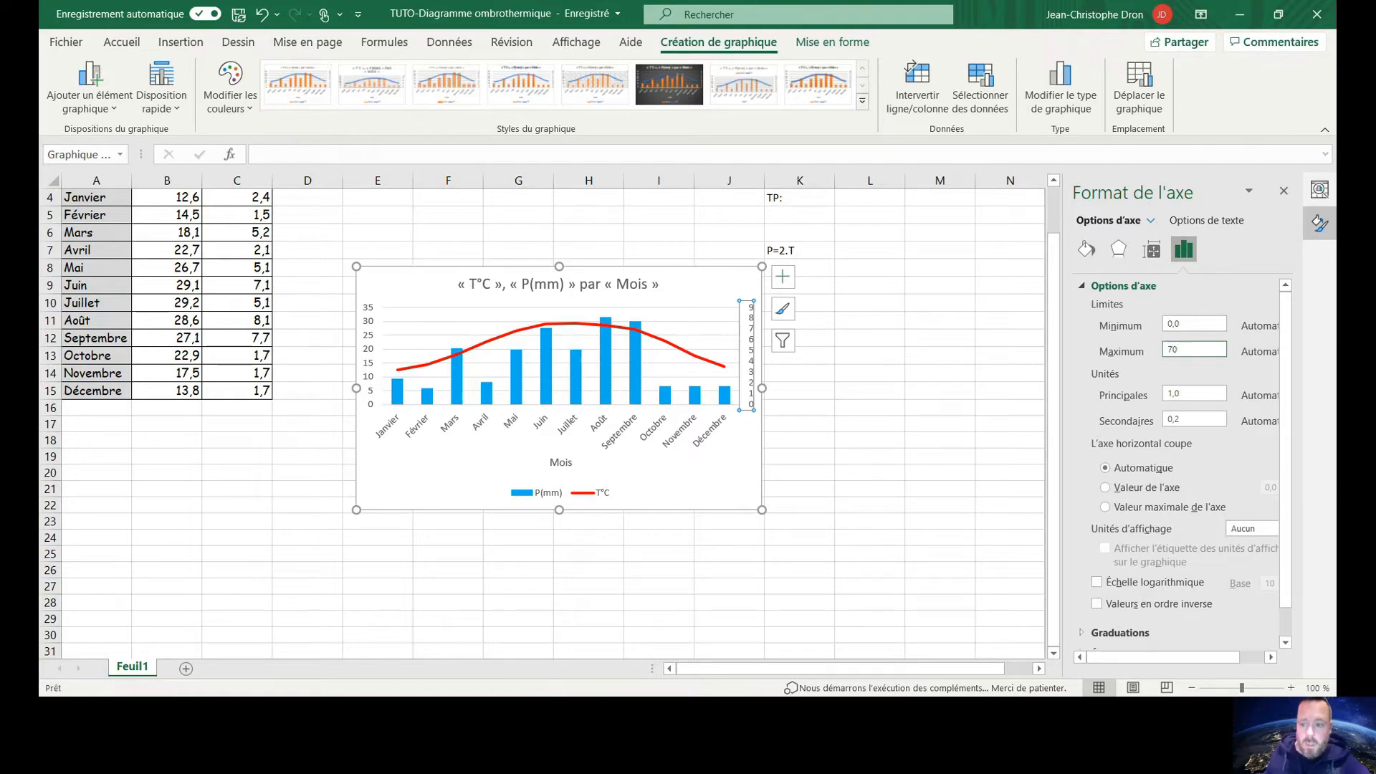
{"action": "left_click", "coordinate": [1016, 389]}
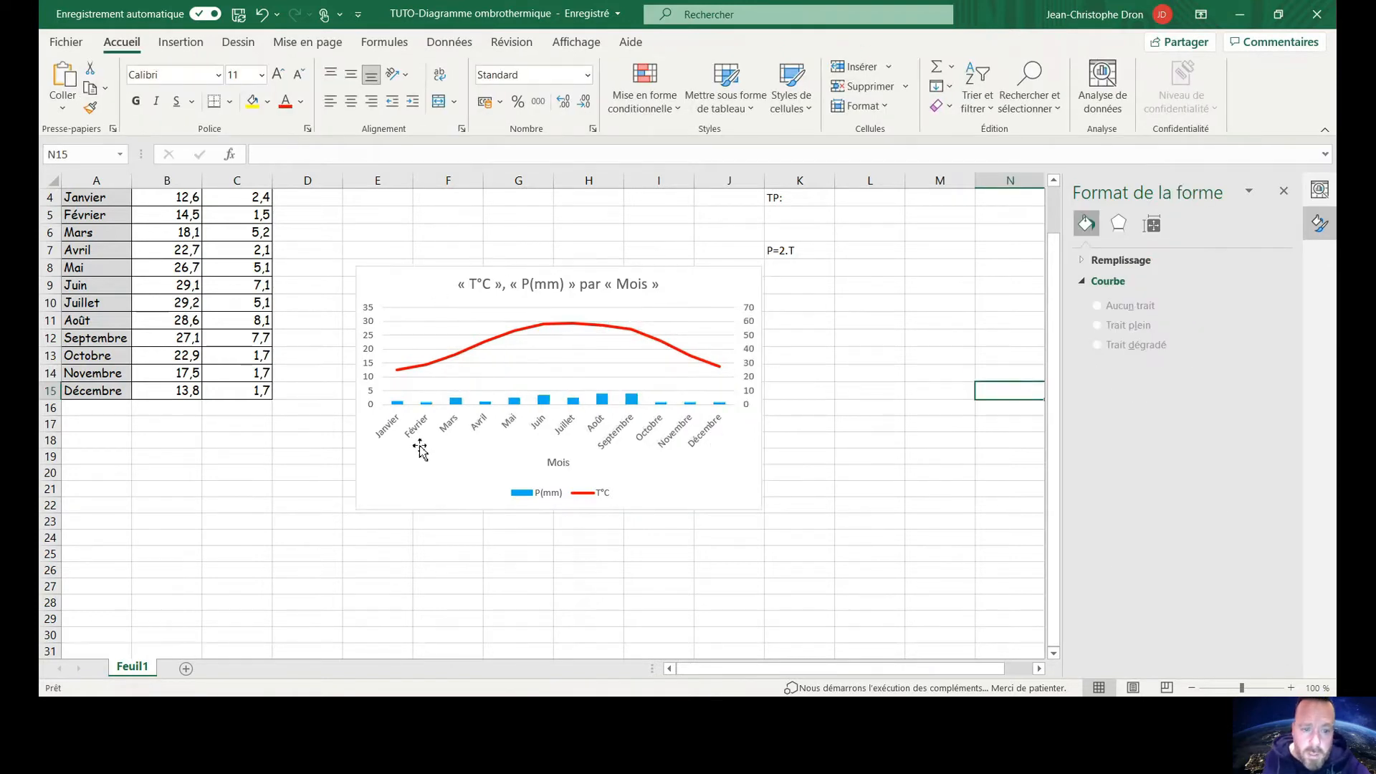
Replace the chart title with "Station de Tombouctou".
{"action": "left_click", "coordinate": [620, 285]}
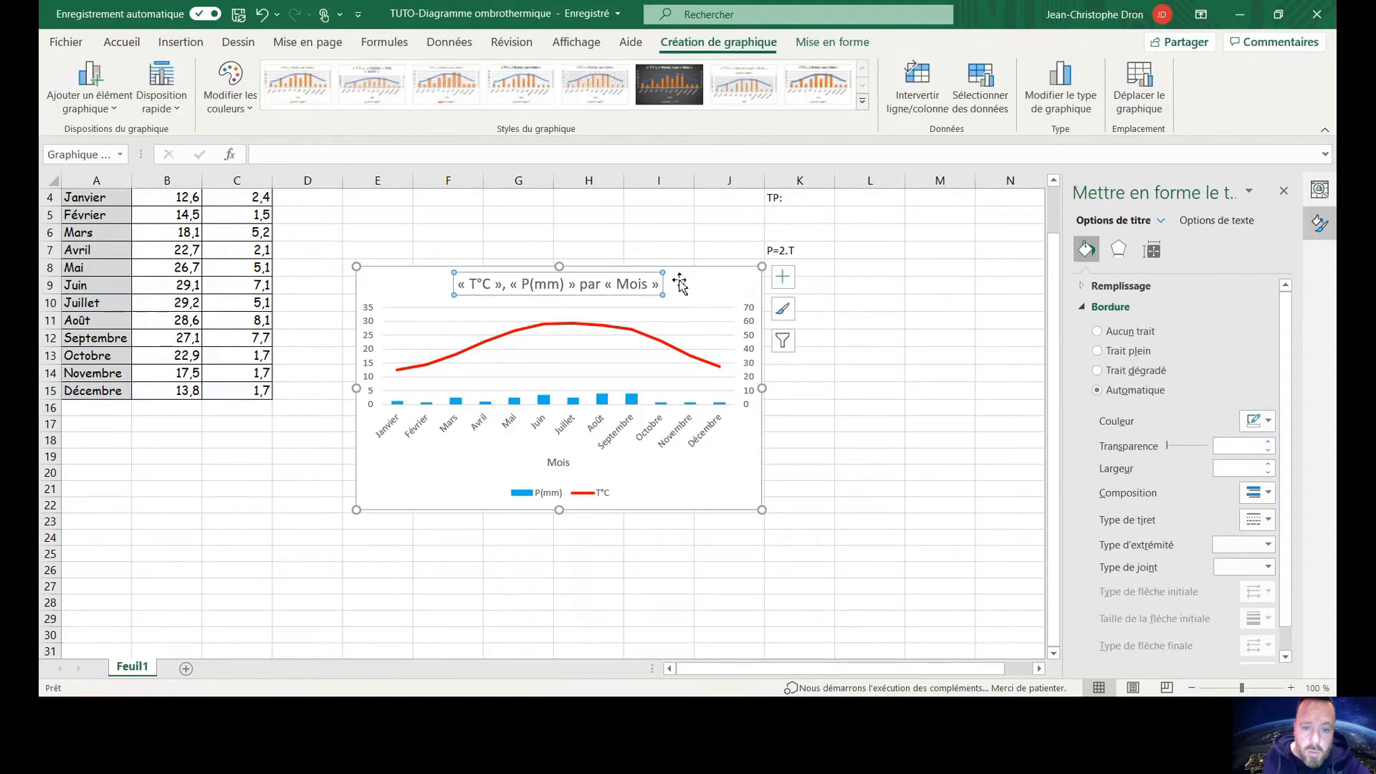
{"action": "left_click_drag", "start_coordinate": [663, 283], "coordinate": [457, 285]}
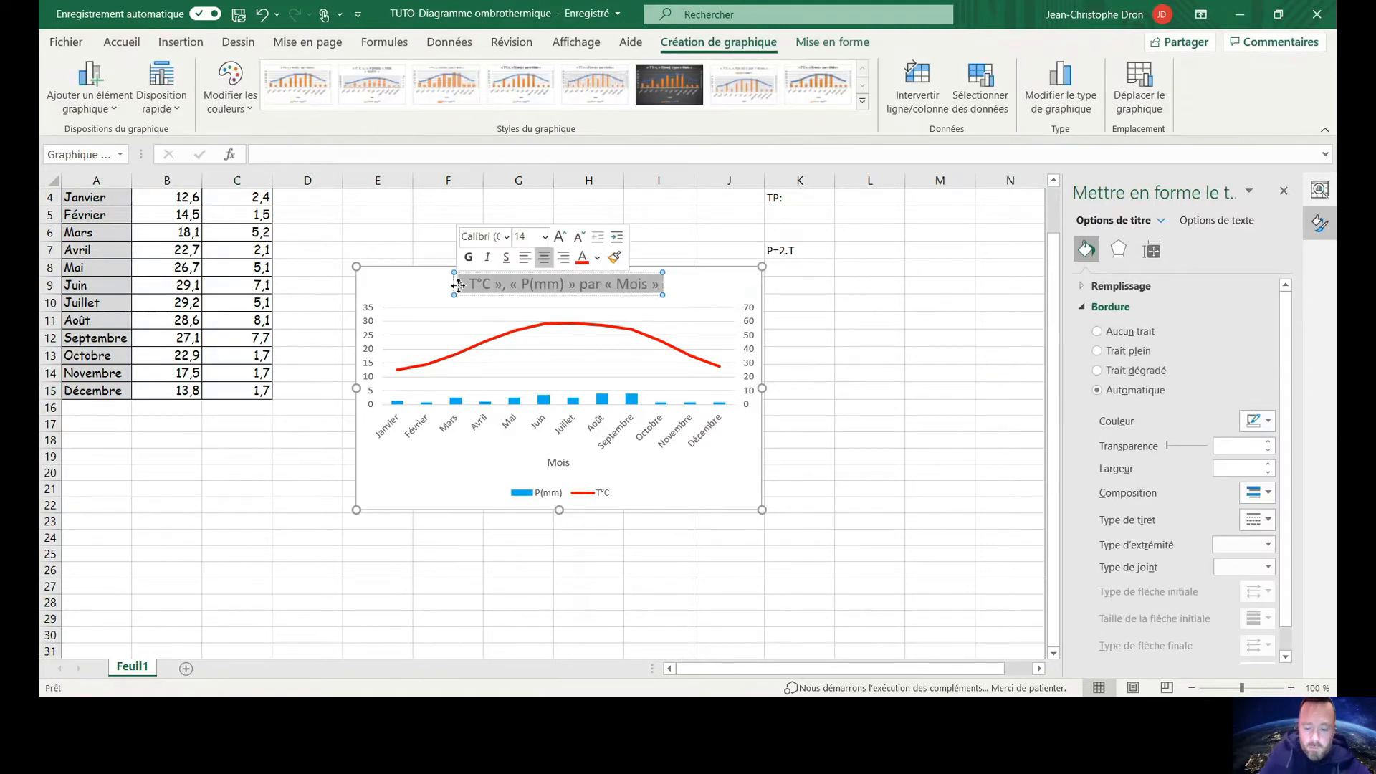
{"action": "type", "text": "Statio"}
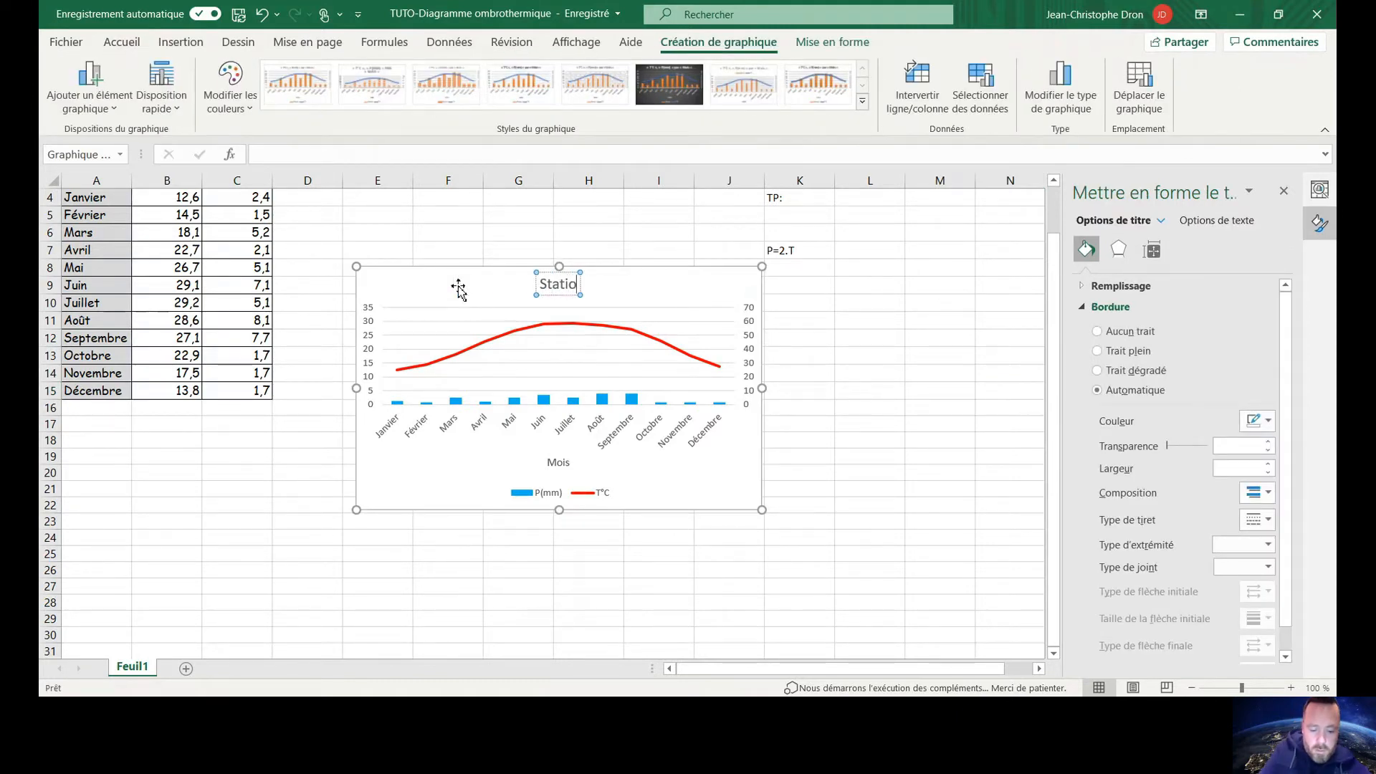
{"action": "type", "text": "n de Tom"}
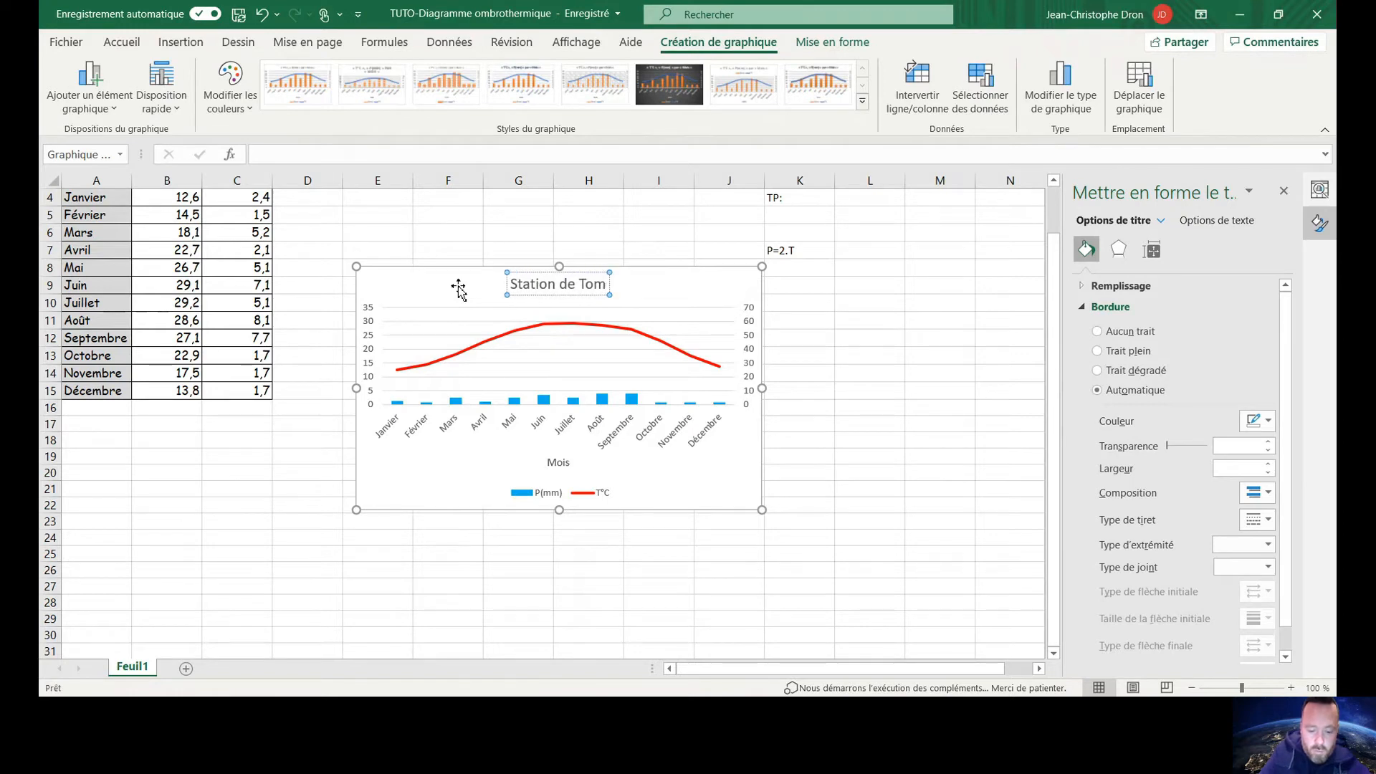
{"action": "type", "text": "bouctou"}
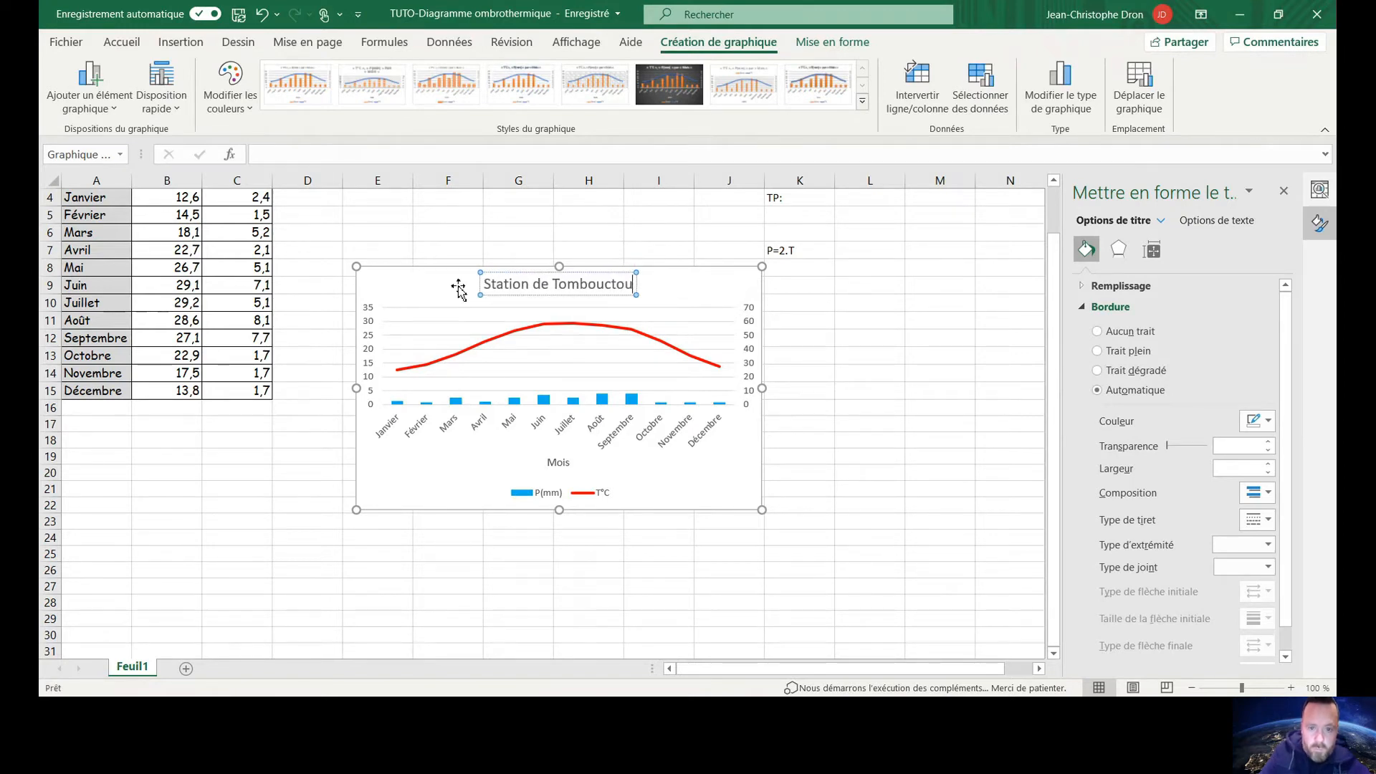
{"action": "left_click", "coordinate": [695, 319]}
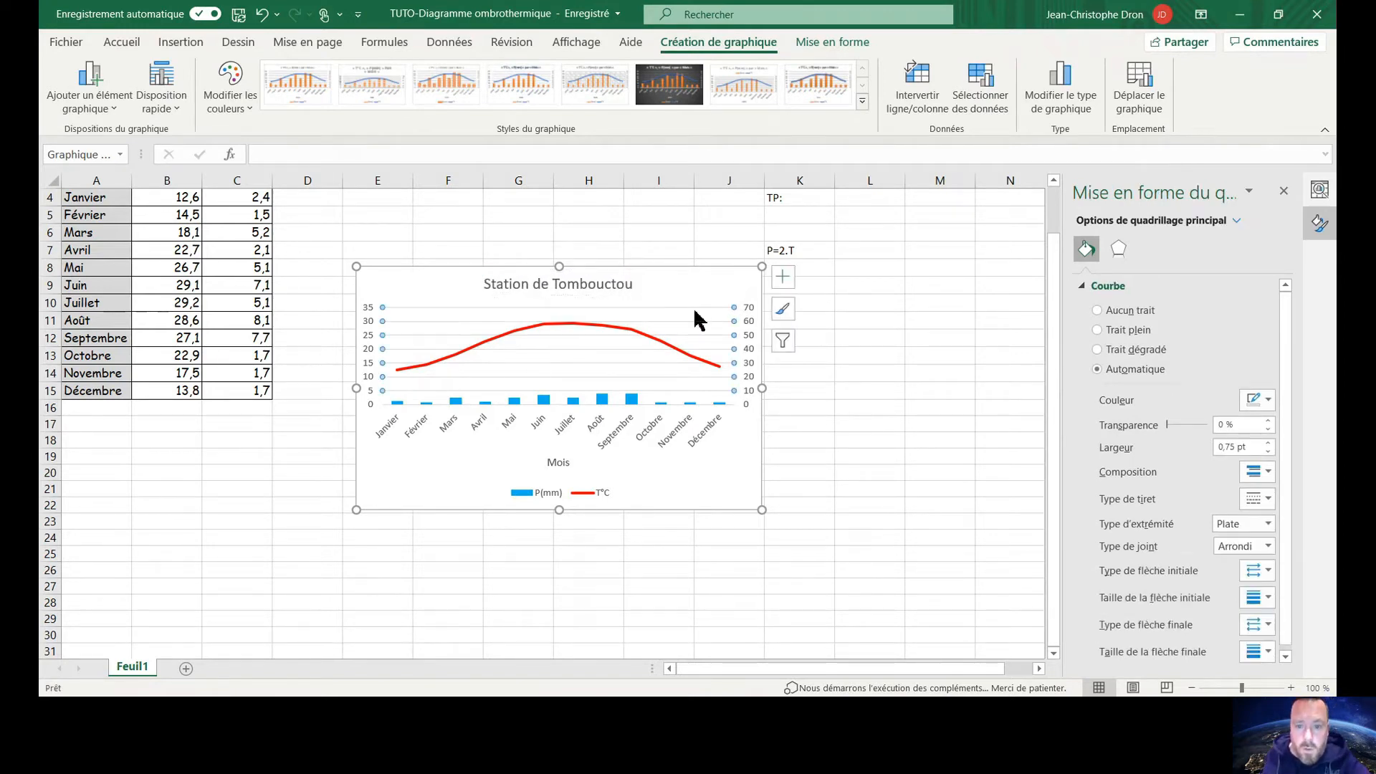
Add axis titles to the primary and secondary vertical axes of the chart.
{"action": "left_click", "coordinate": [788, 282]}
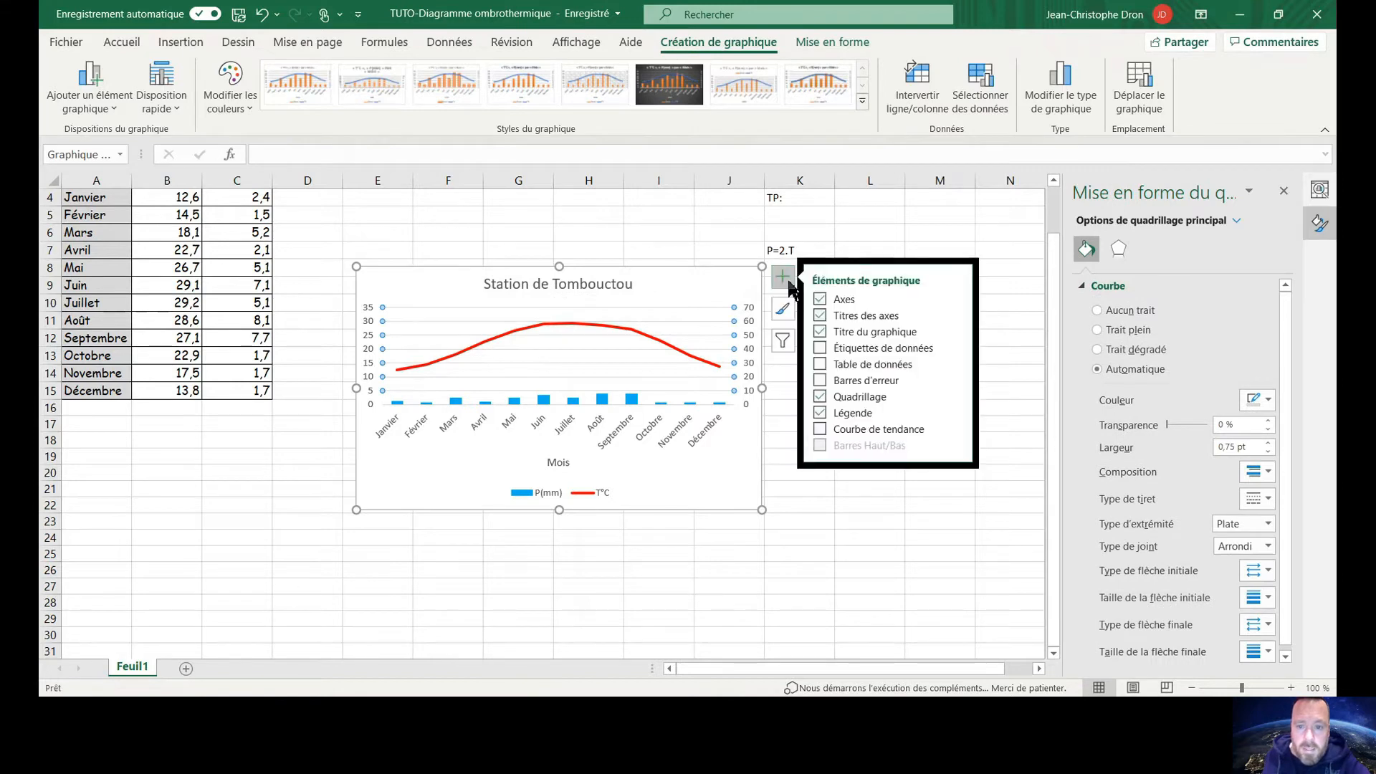
{"action": "left_click", "coordinate": [957, 315]}
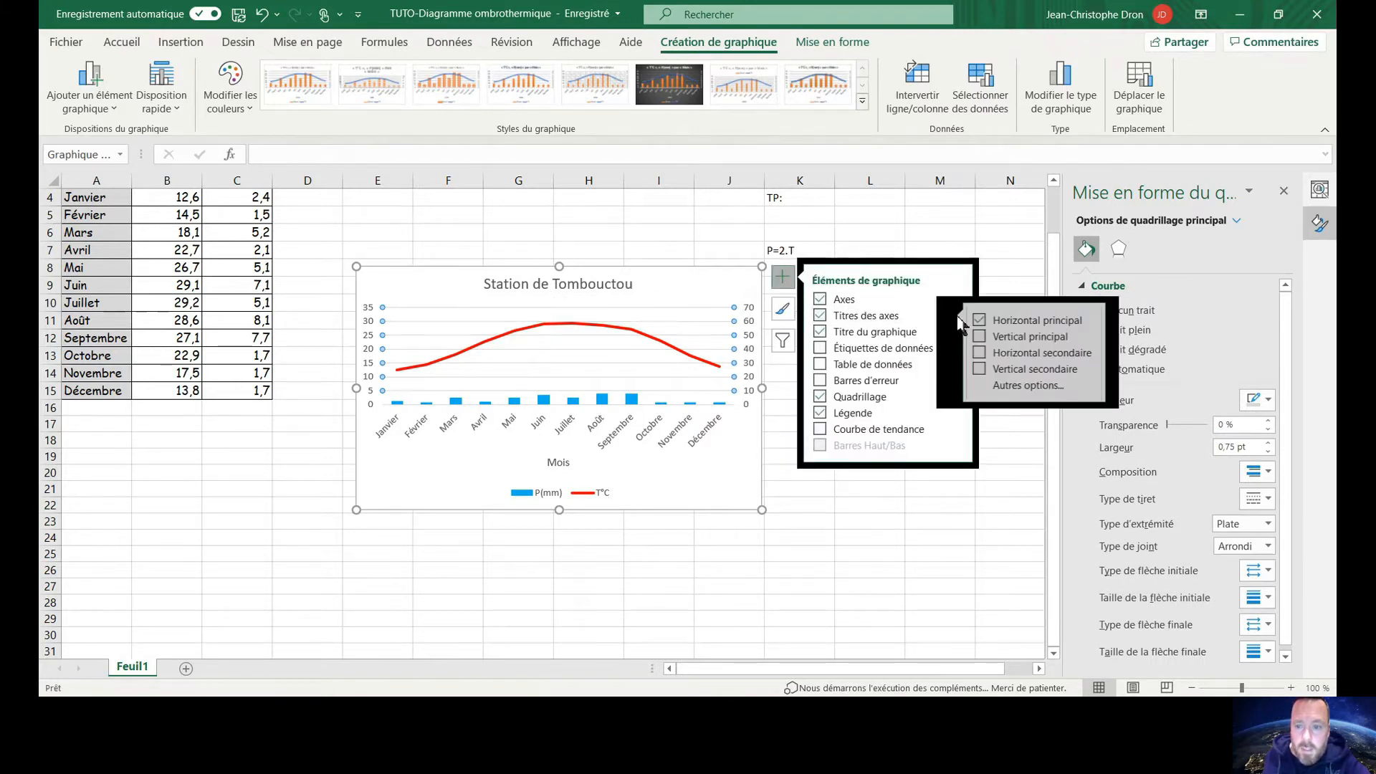
{"action": "left_click", "coordinate": [1023, 338]}
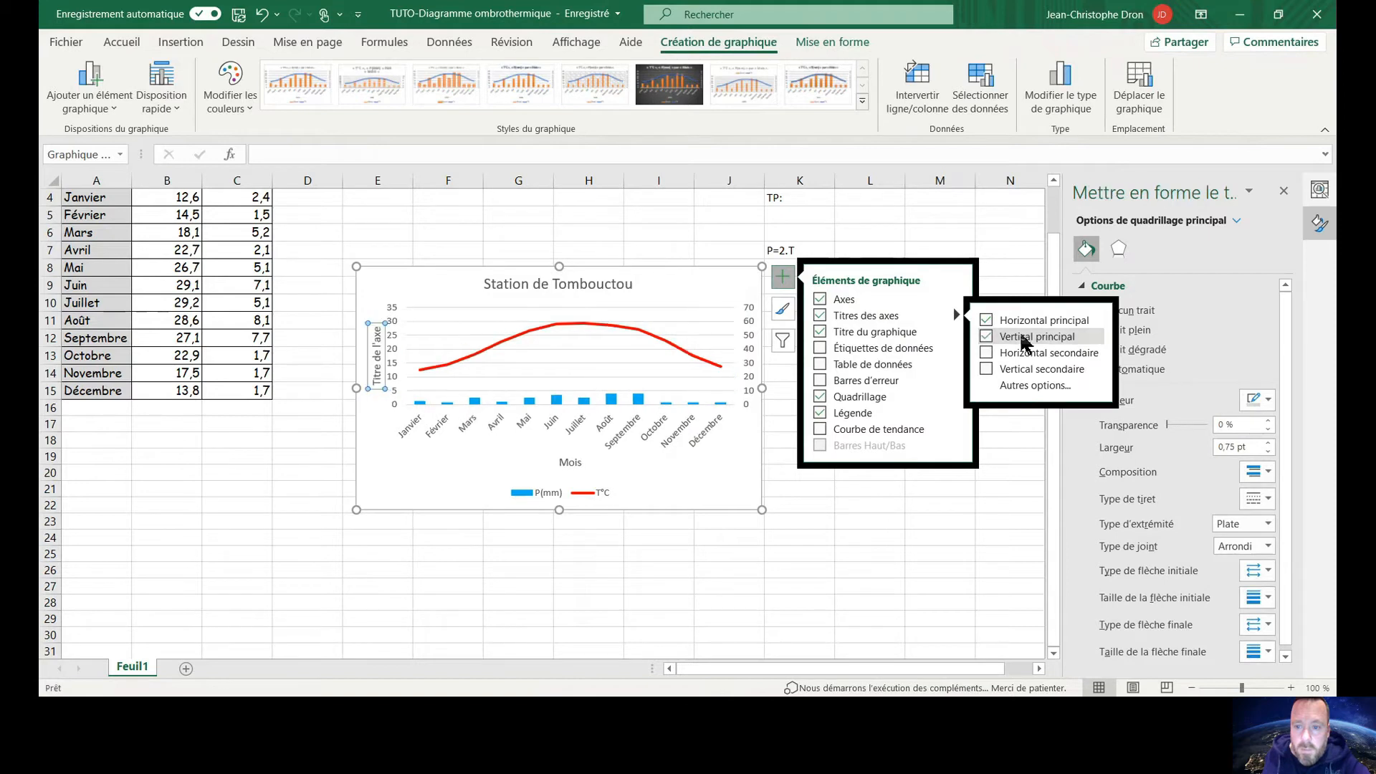
{"action": "left_click", "coordinate": [1023, 368]}
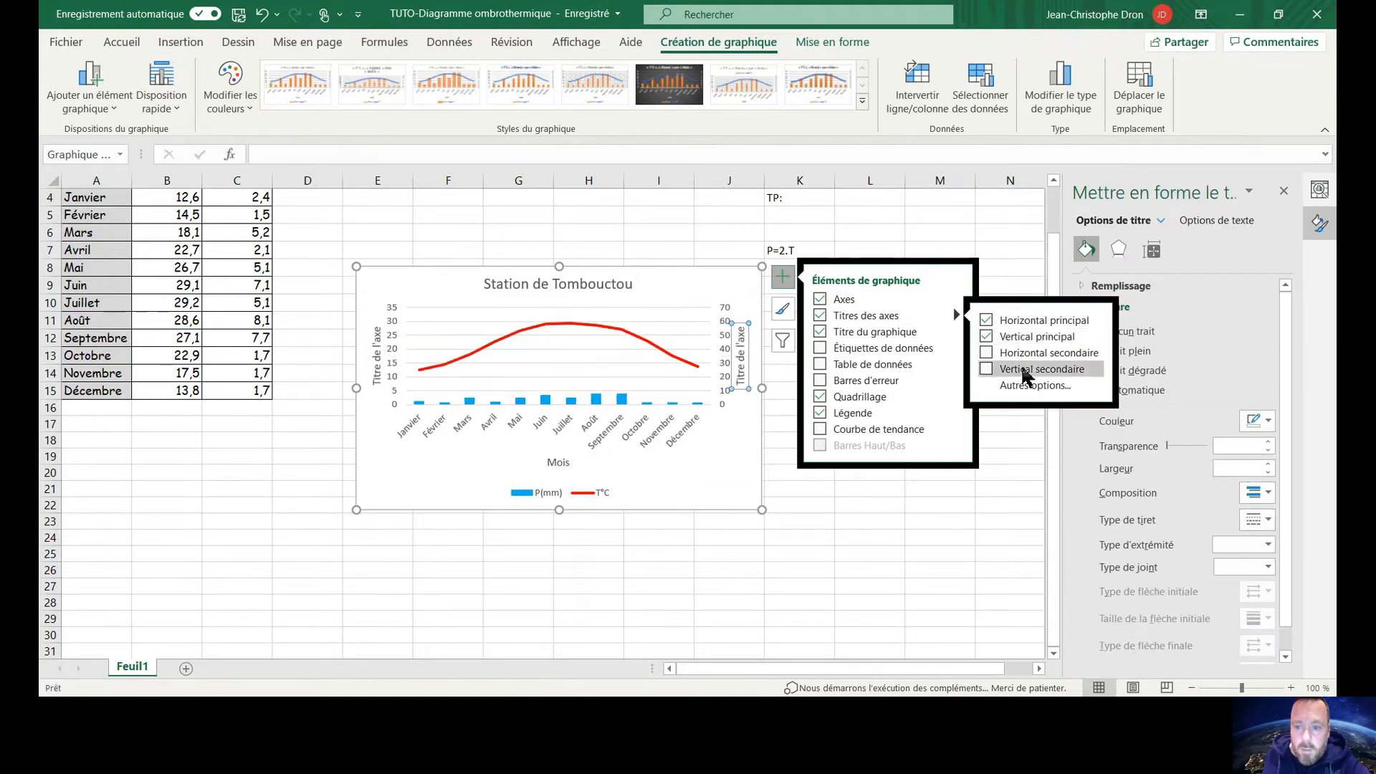
Replace the placeholder title of the secondary vertical axis with "P(mm)".
{"action": "left_click", "coordinate": [743, 385]}
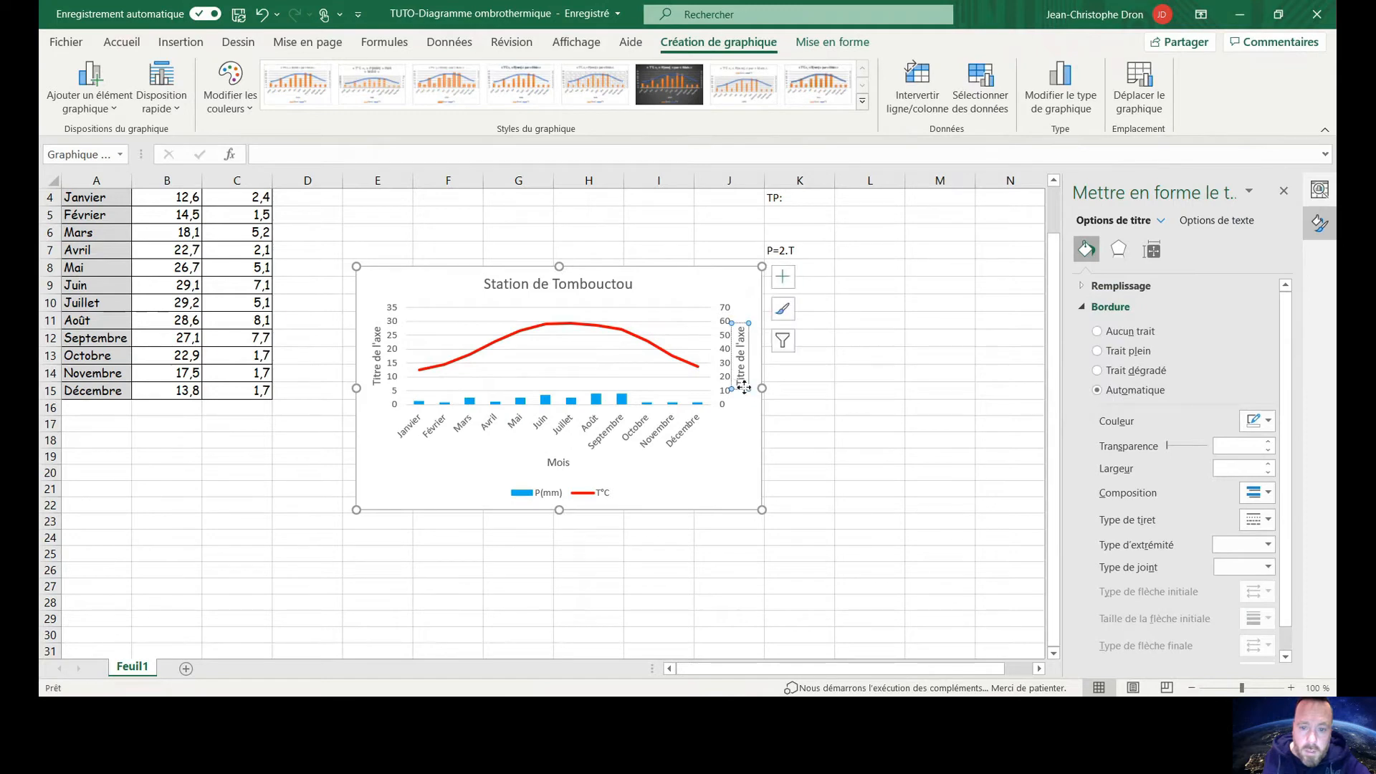
{"action": "left_click_drag", "start_coordinate": [743, 391], "coordinate": [749, 333]}
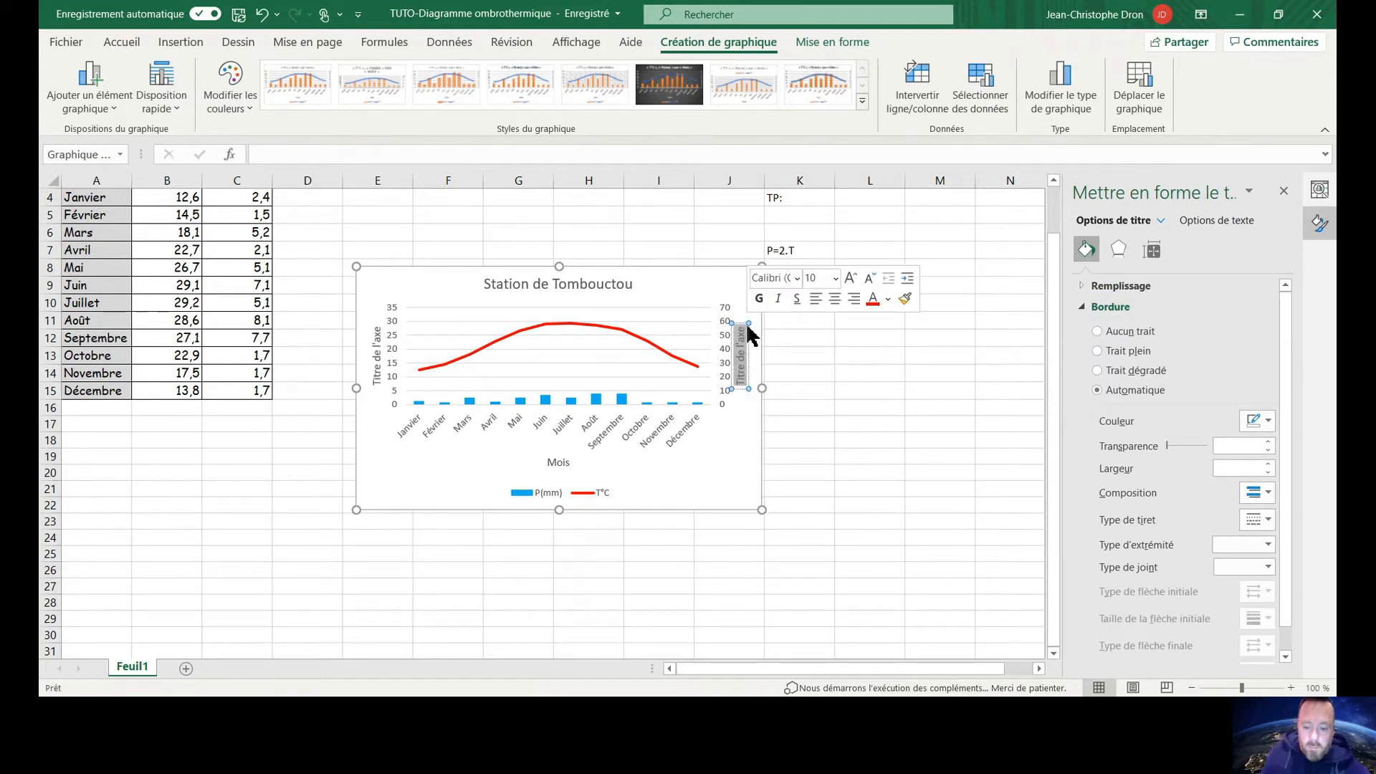
{"action": "key", "text": "Delete"}
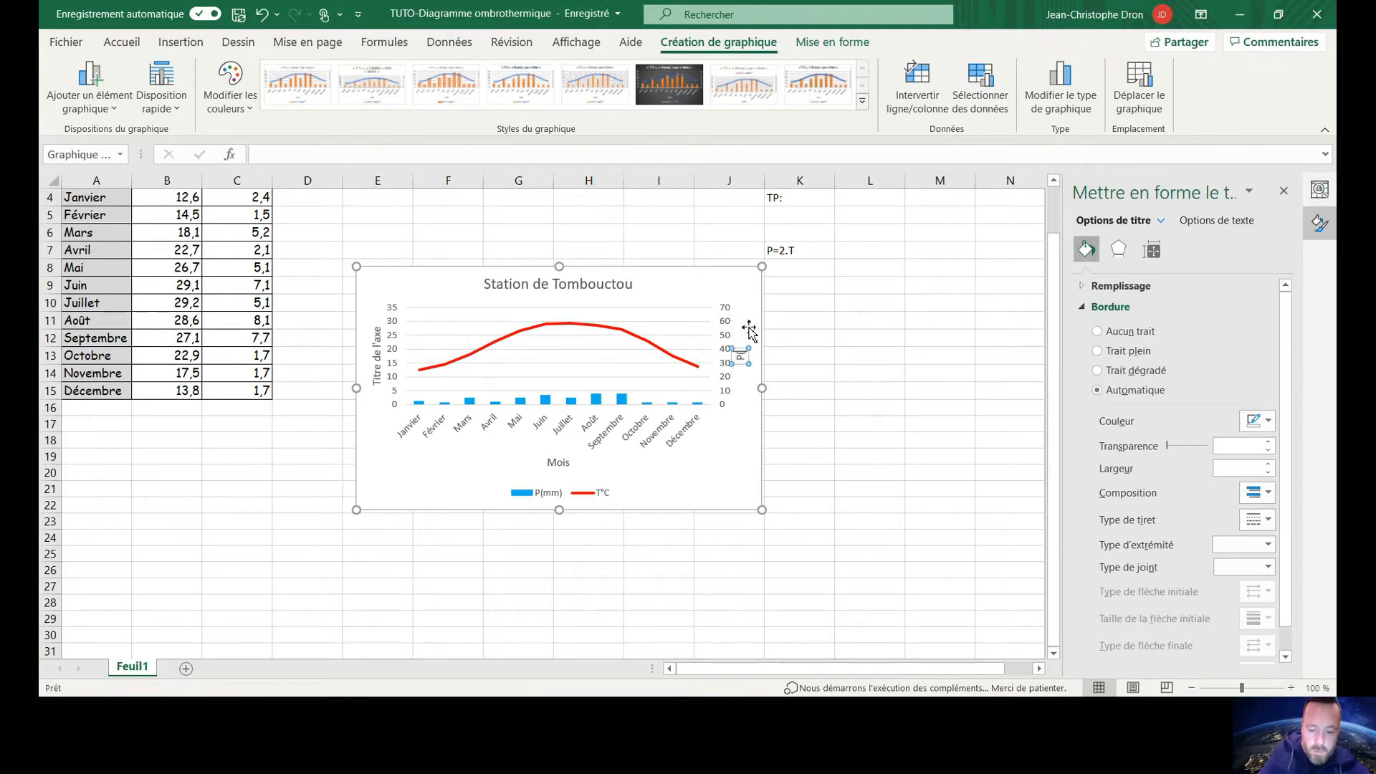
{"action": "type", "text": "P(mm)"}
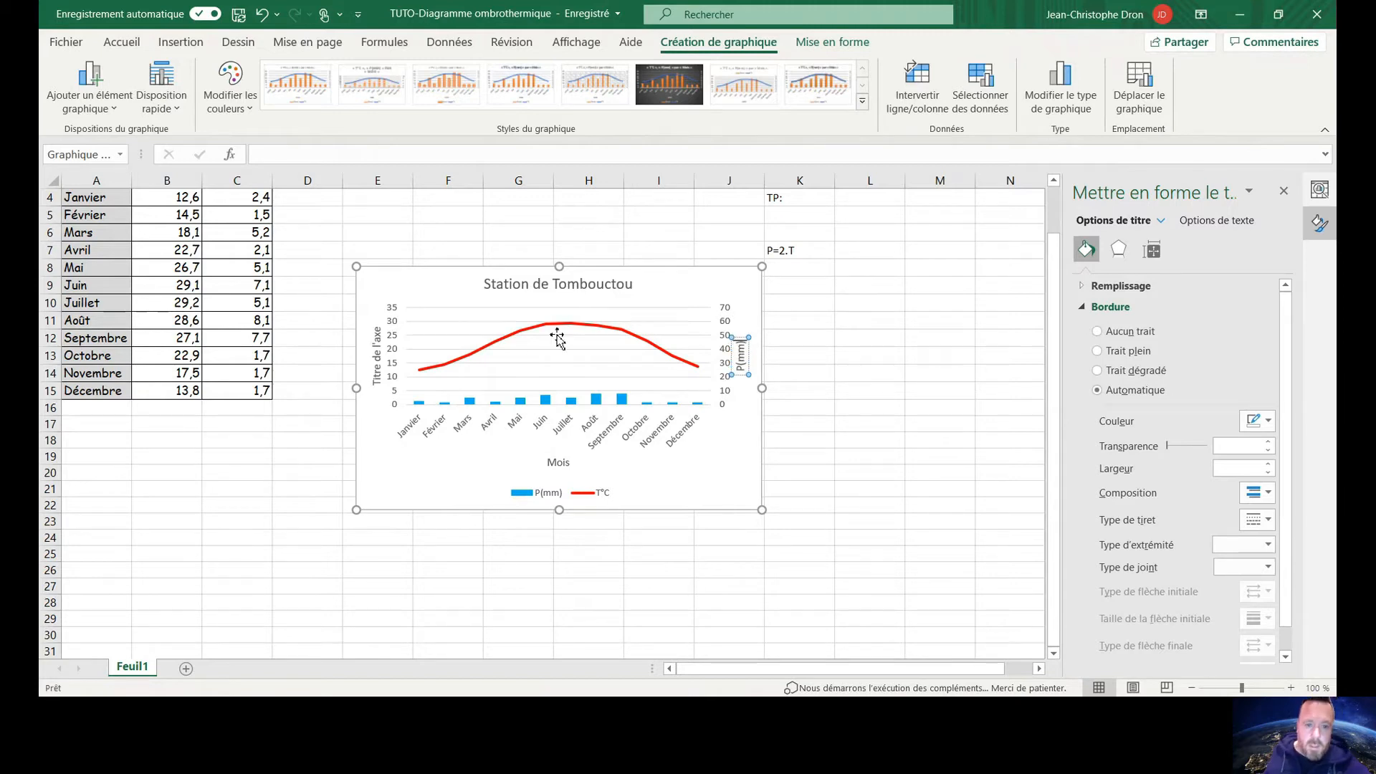
Replace the placeholder title of the primary vertical axis with "T°C".
{"action": "left_click", "coordinate": [379, 369]}
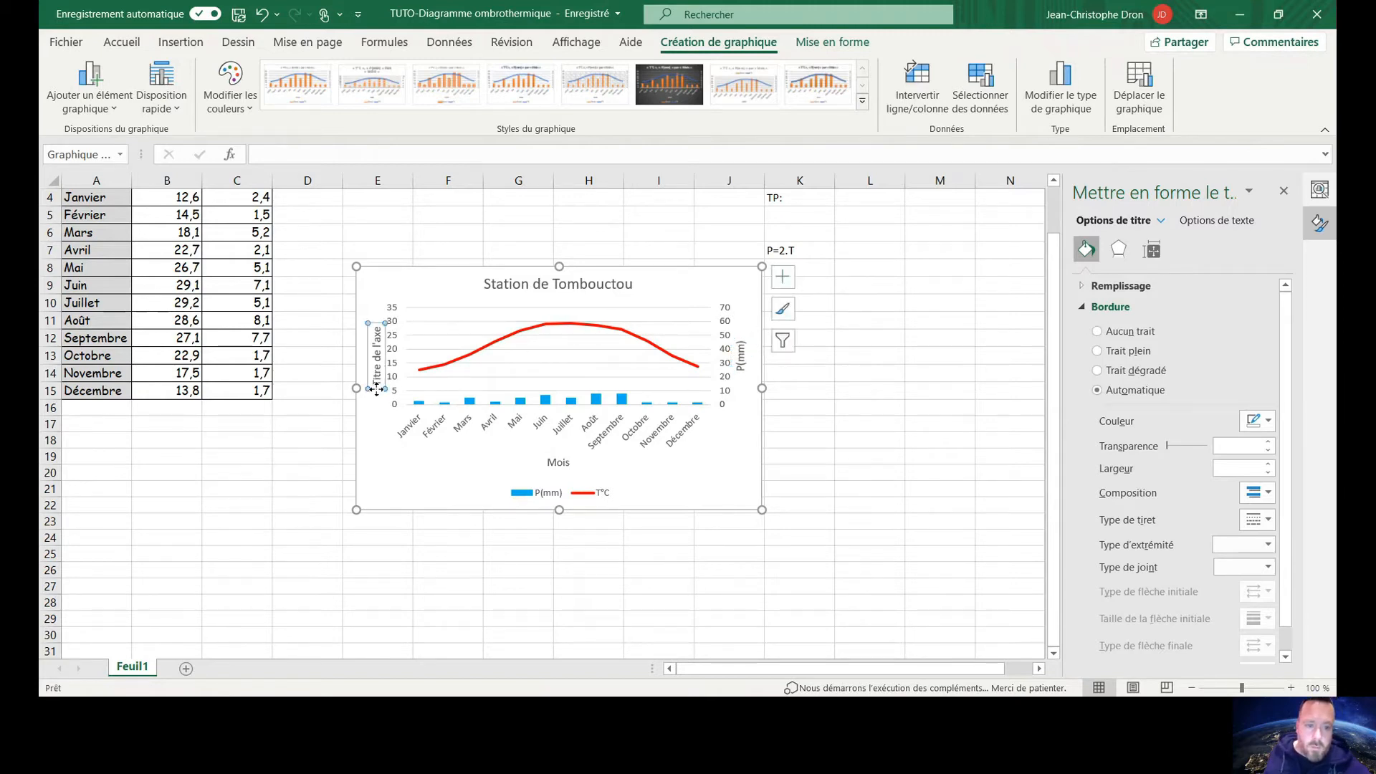
{"action": "left_click_drag", "start_coordinate": [381, 385], "coordinate": [386, 330]}
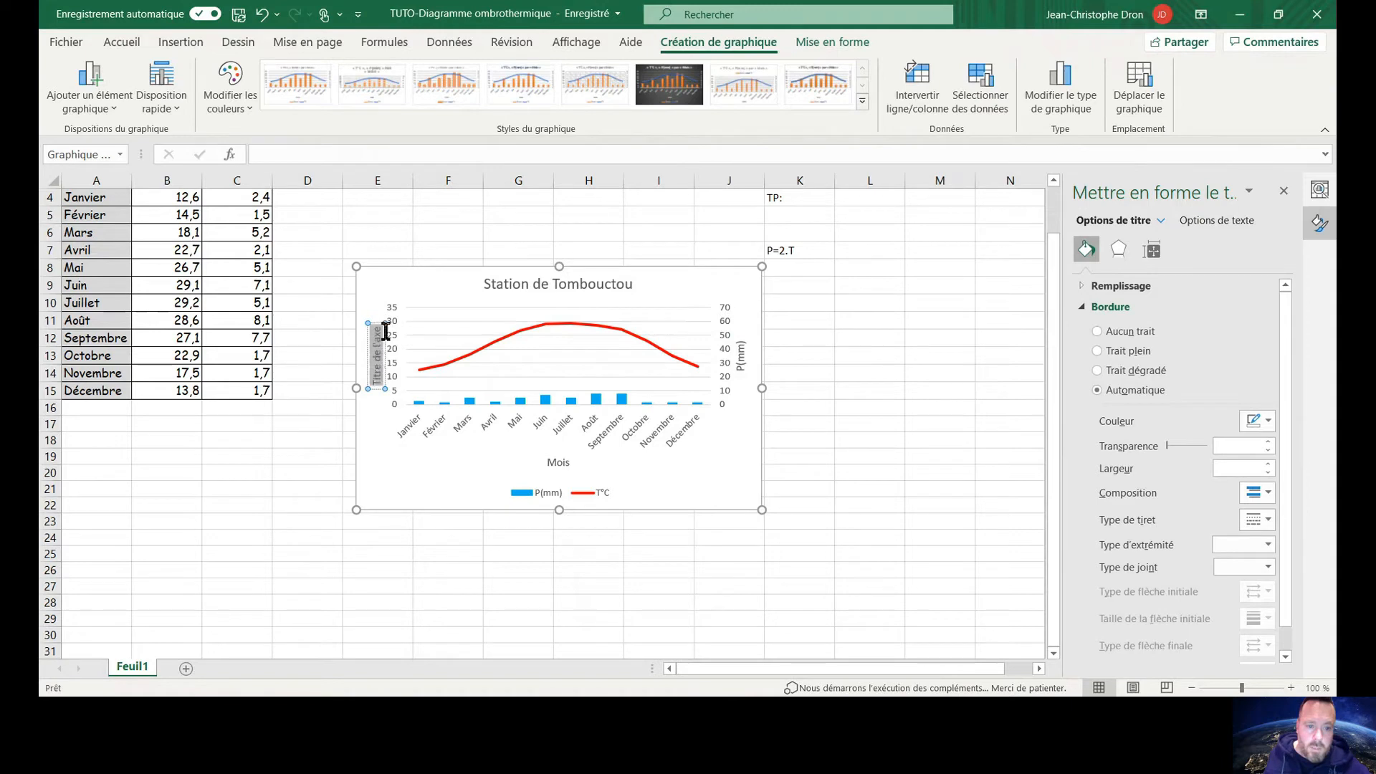
{"action": "type", "text": "T°C"}
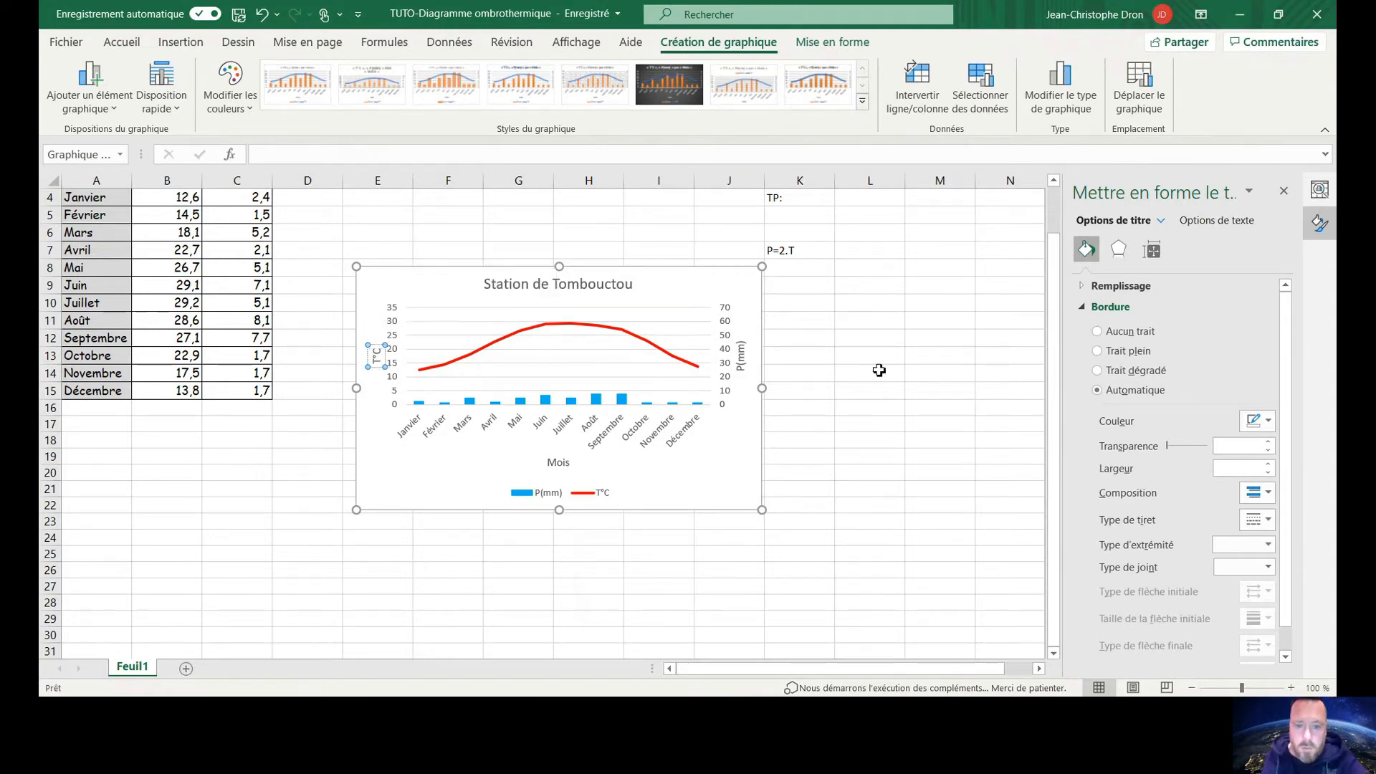
{"action": "left_click", "coordinate": [848, 375]}
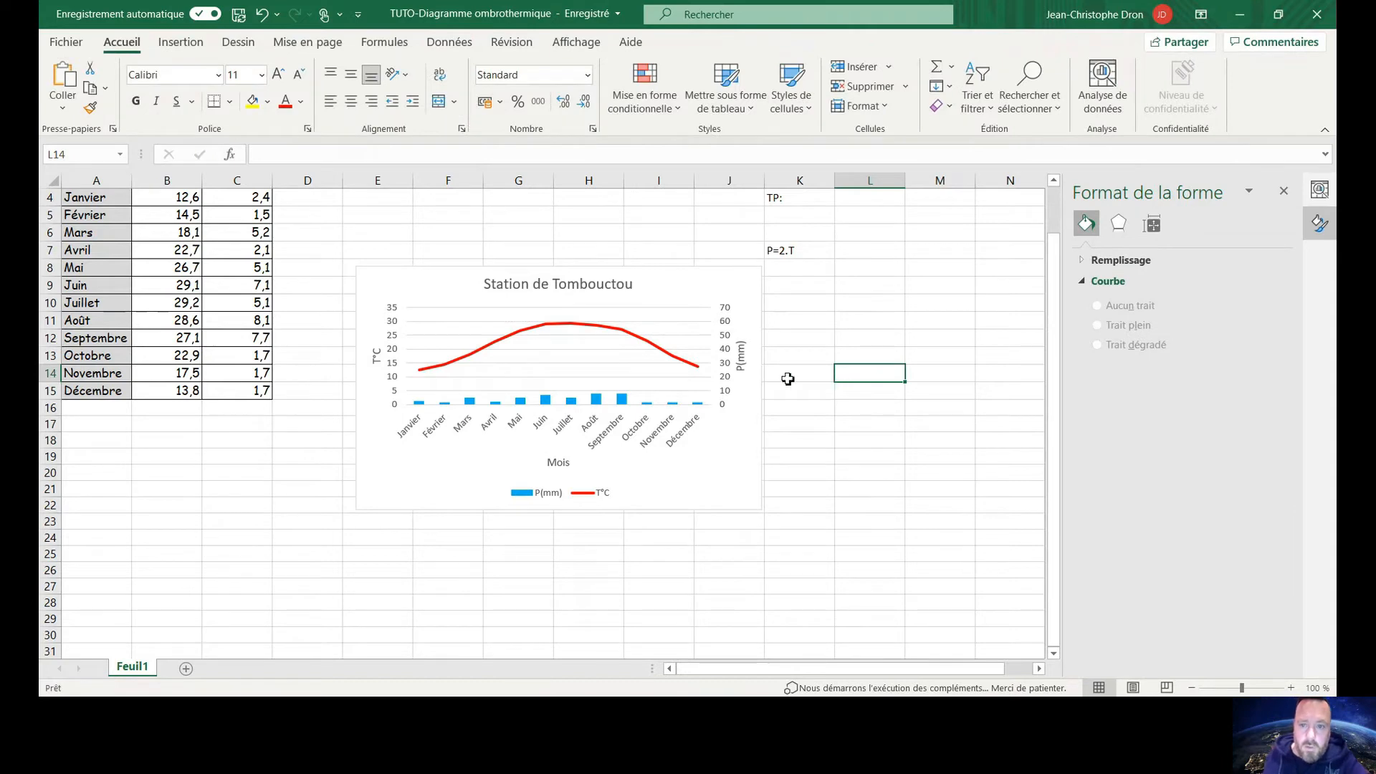
Sum the monthly precipitation values C4:C15 directly below the column and enter "49,4mm" in L4 beside the TP: label.
{"action": "scroll", "coordinate": [788, 378], "scroll_direction": "up", "scroll_amount": 1}
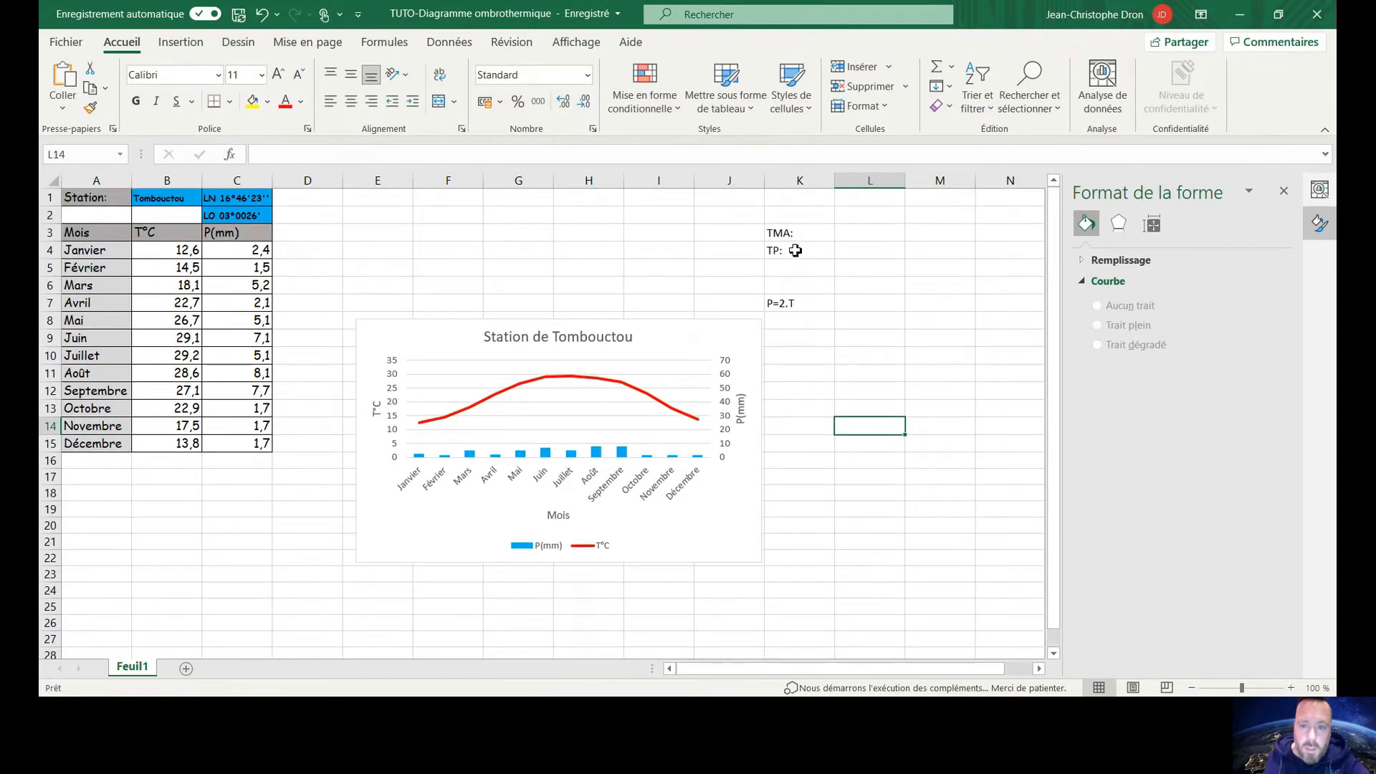
{"action": "left_click_drag", "start_coordinate": [259, 251], "coordinate": [250, 443]}
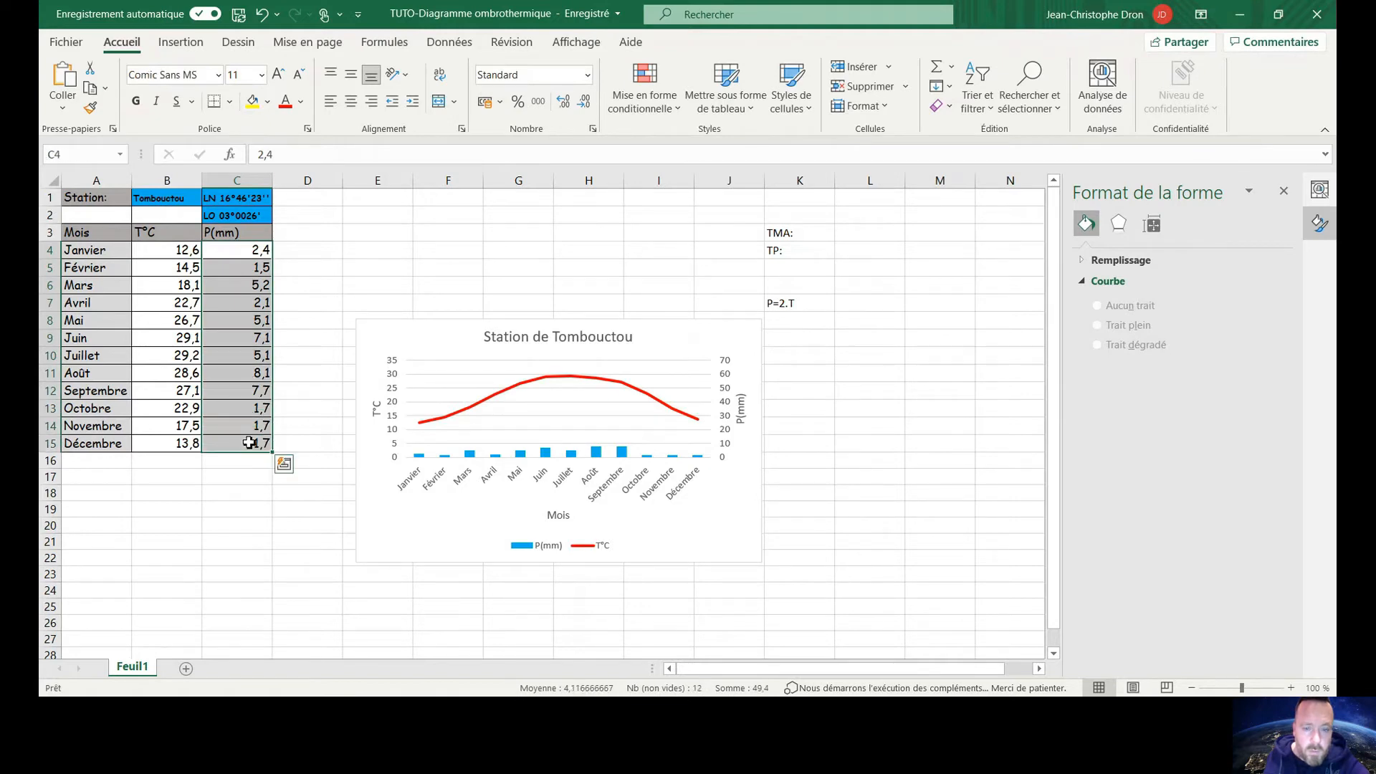
{"action": "left_click", "coordinate": [367, 42]}
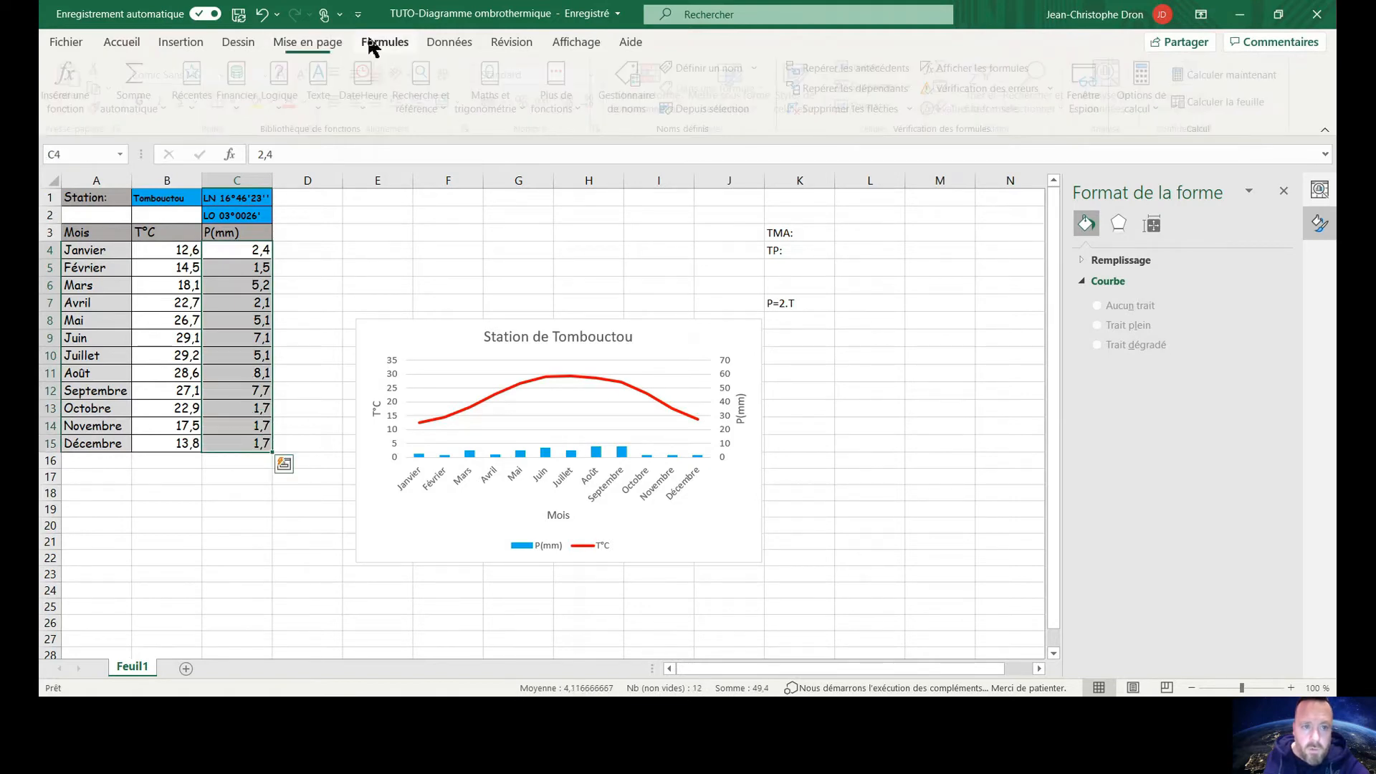
{"action": "left_click", "coordinate": [157, 79]}
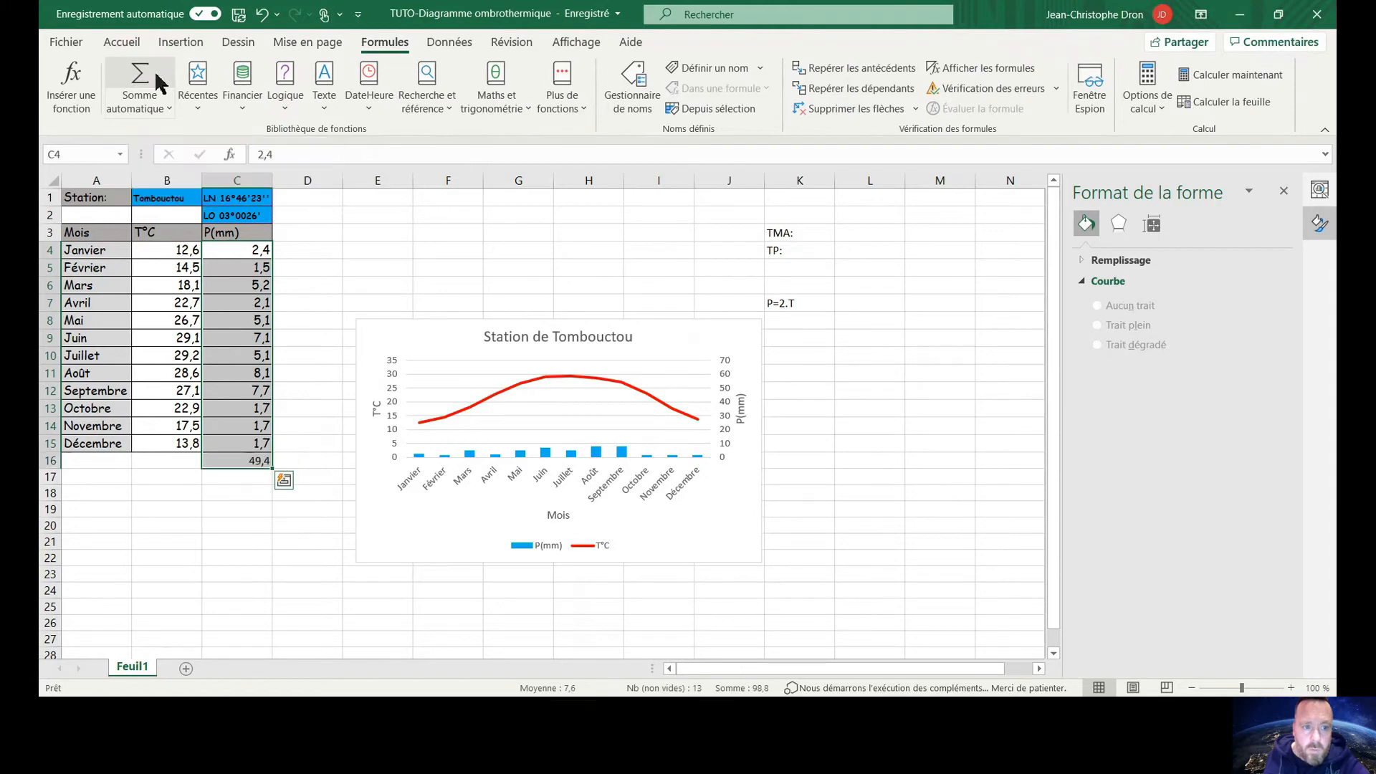
{"action": "left_click", "coordinate": [868, 252]}
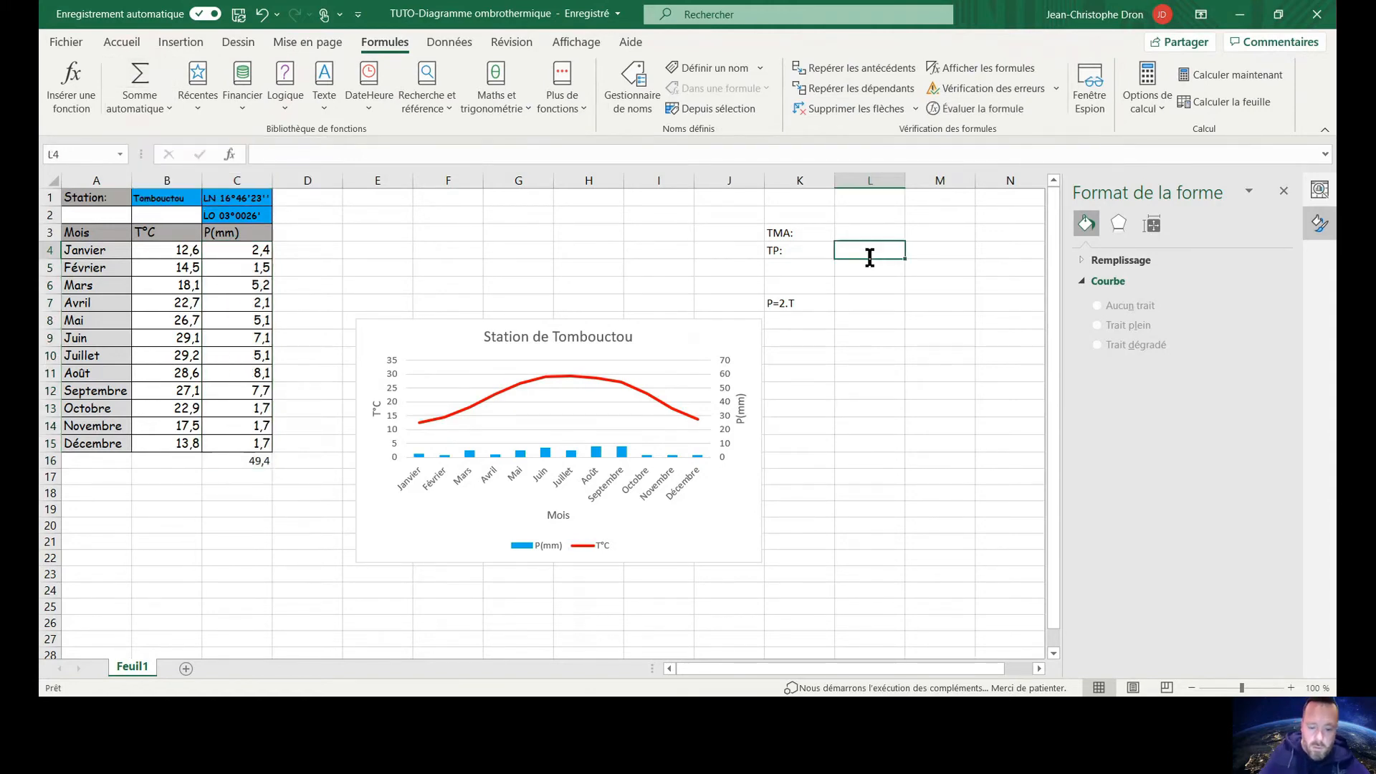
{"action": "type", "text": "4"}
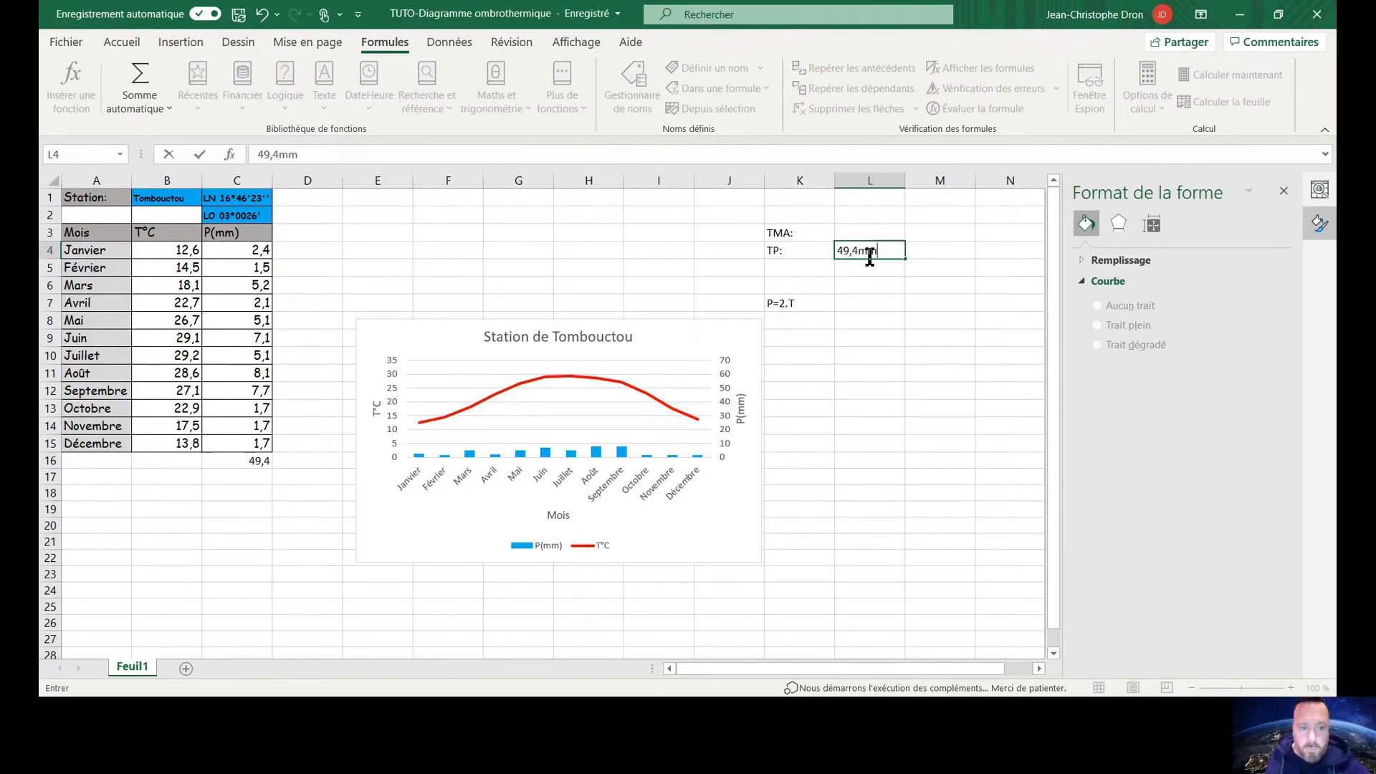
{"action": "type", "text": "9,4mm"}
Average the monthly temperatures B4:B15 directly below the column and enter "21,9°C" in L3 beside the TMA: label.
{"action": "left_click_drag", "start_coordinate": [172, 254], "coordinate": [182, 445]}
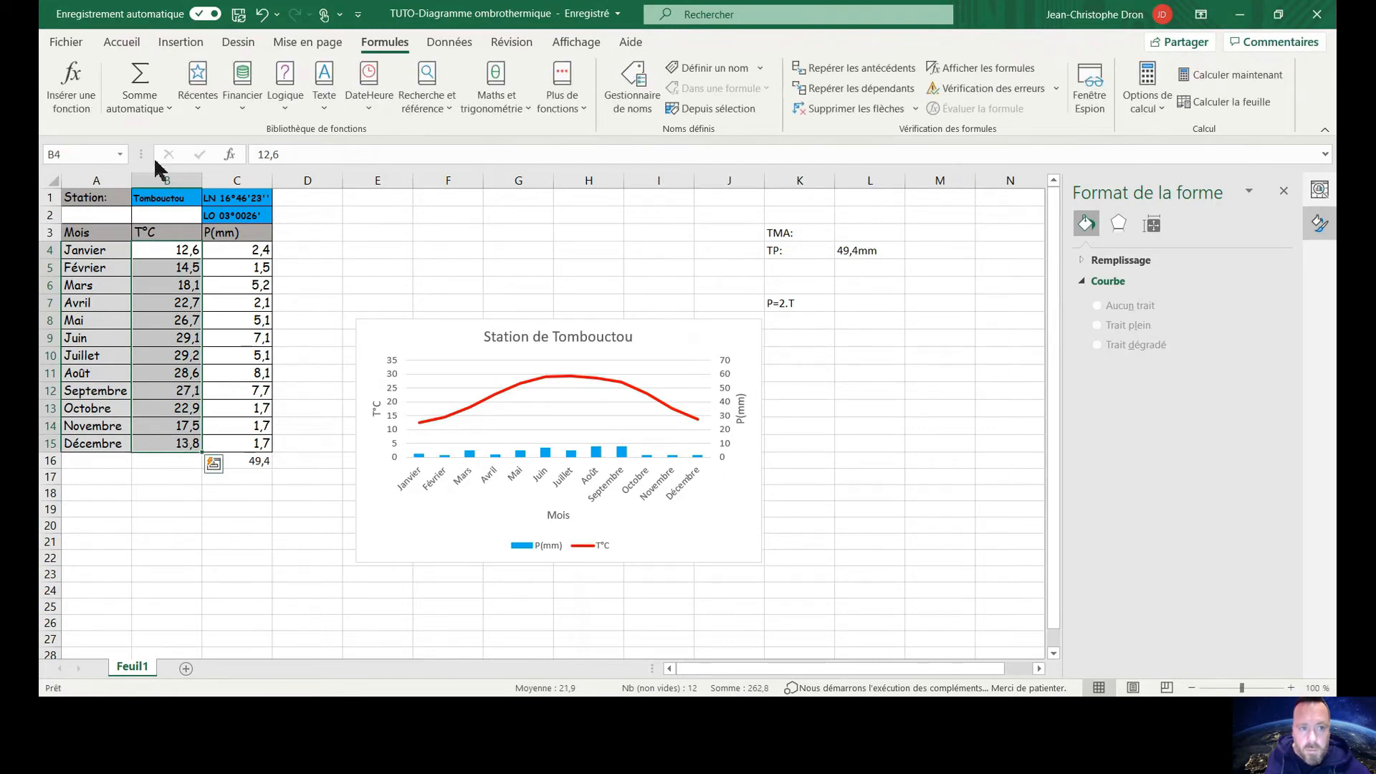
{"action": "left_click", "coordinate": [170, 116]}
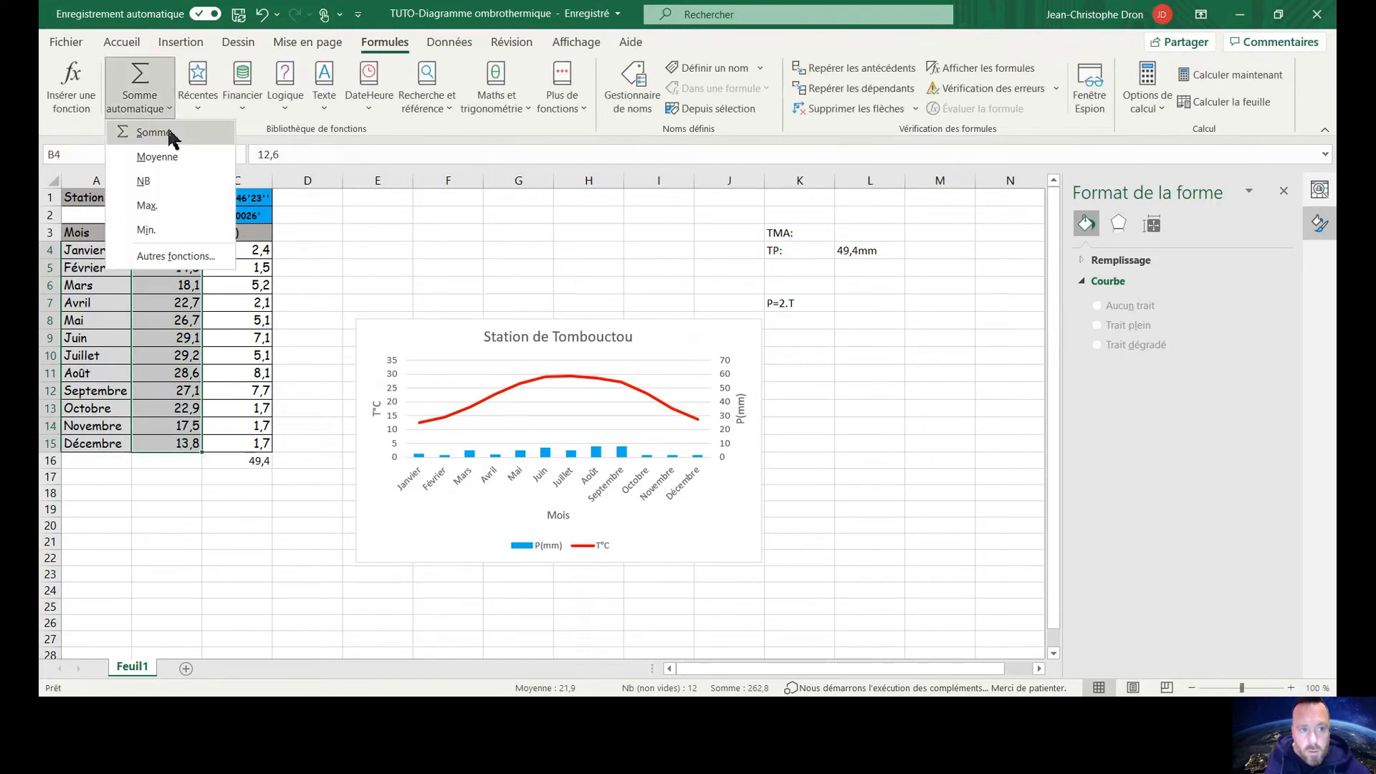
{"action": "left_click", "coordinate": [168, 157]}
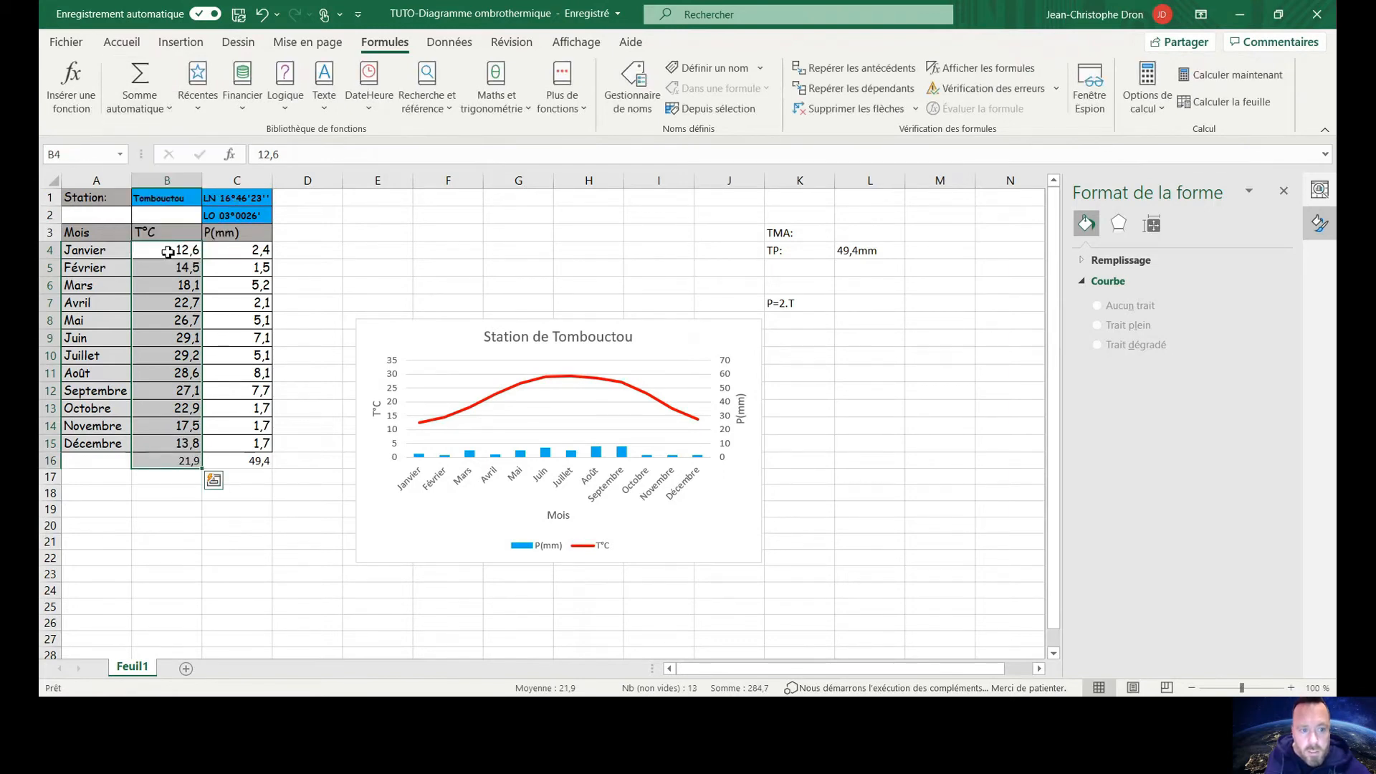
{"action": "left_click", "coordinate": [891, 237]}
{"action": "type", "text": "21,9°C"}
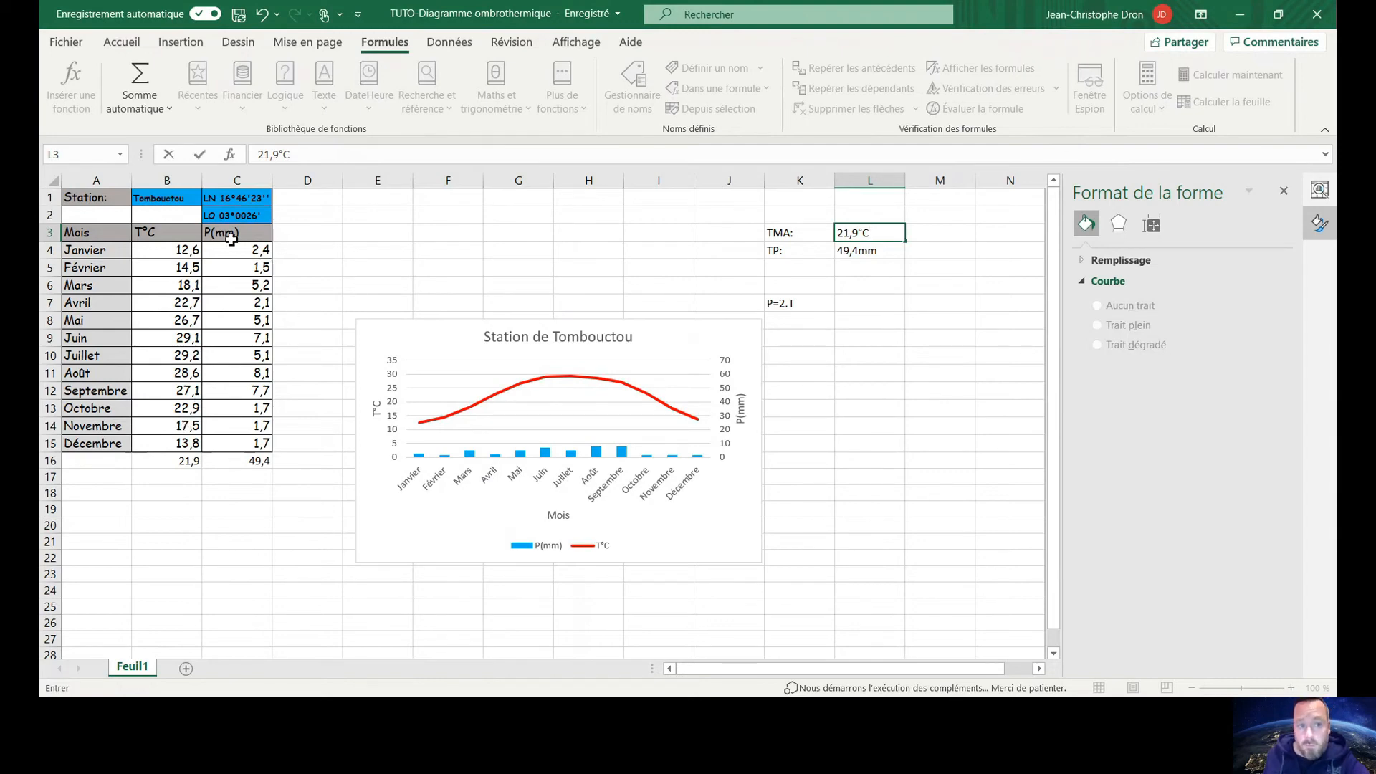
{"action": "left_click", "coordinate": [192, 44]}
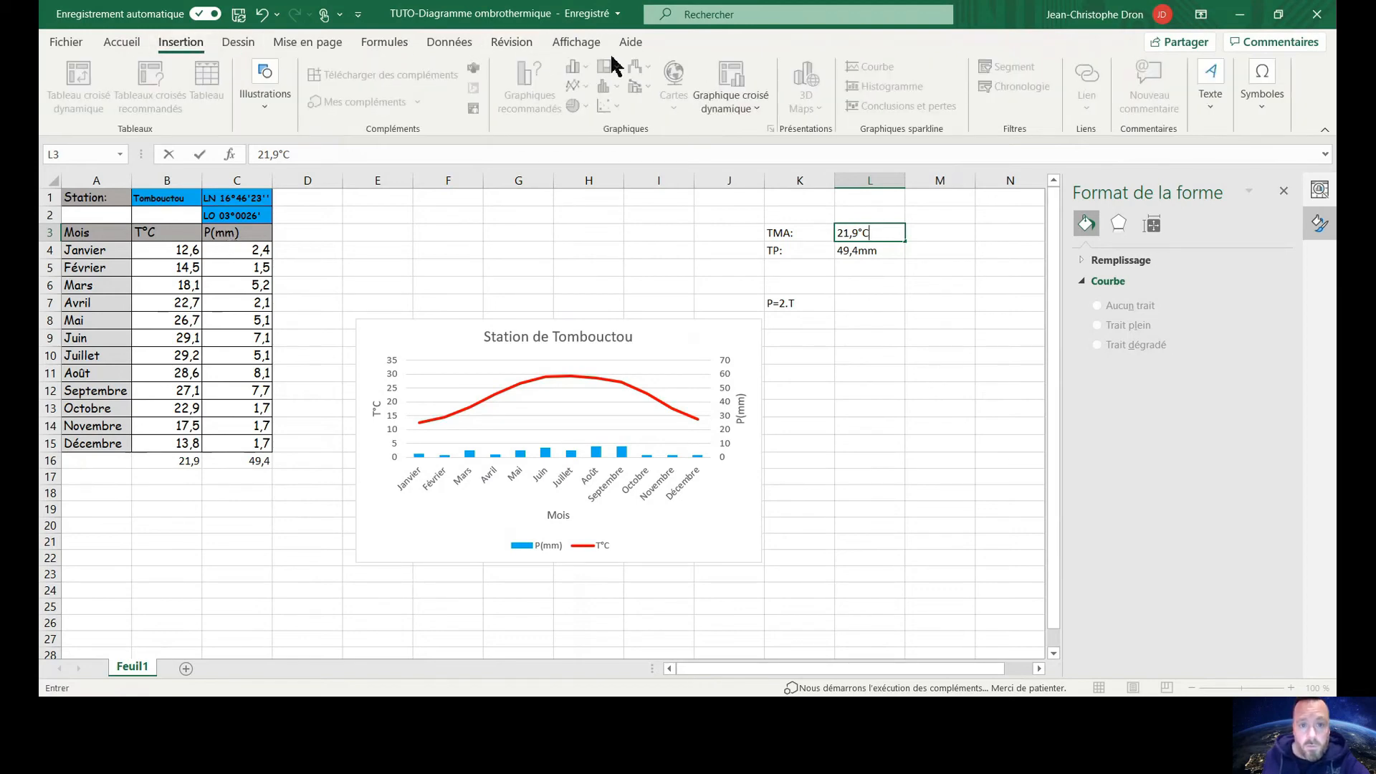